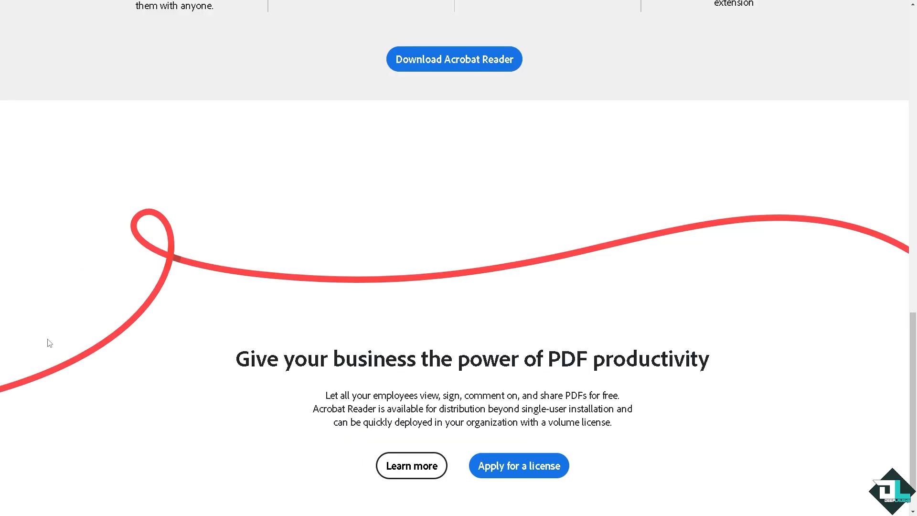
- Look over Adobe's full list of sign-in options and the account creation form, and return to sign-in
left_click(528, 467)
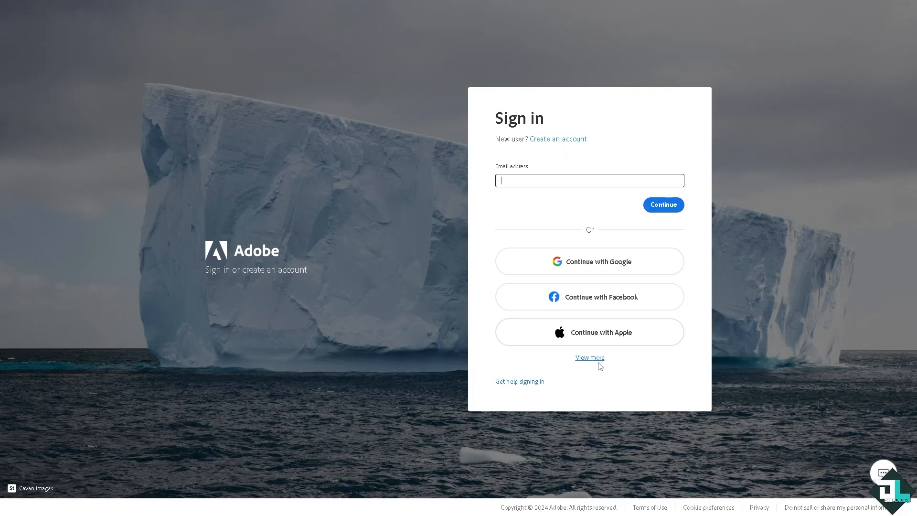
left_click(595, 359)
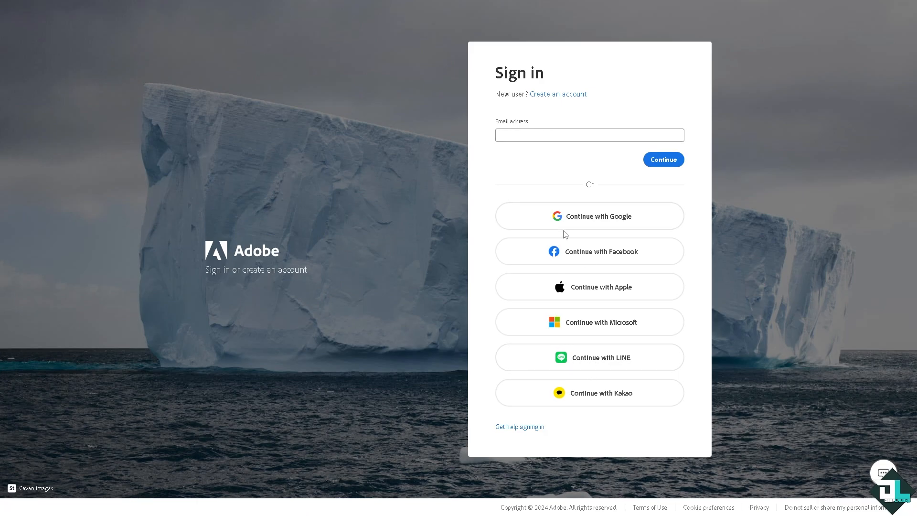
left_click(554, 95)
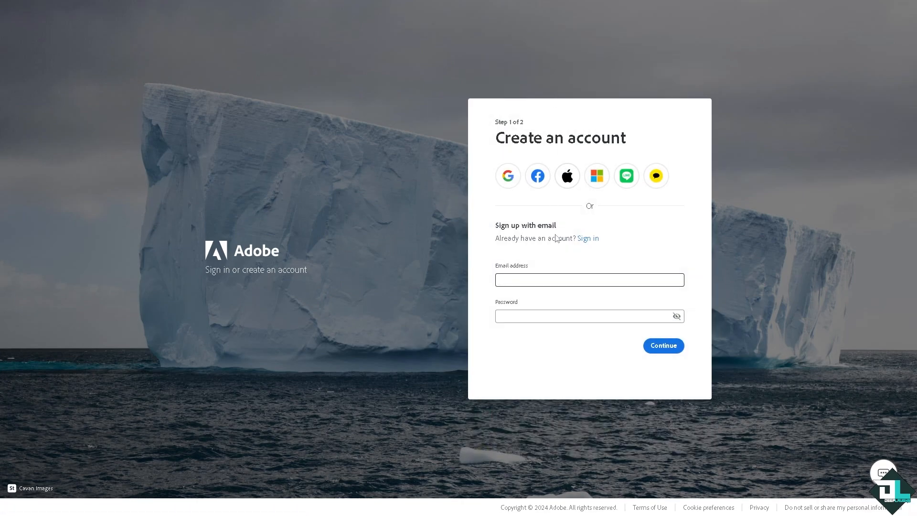
left_click(588, 238)
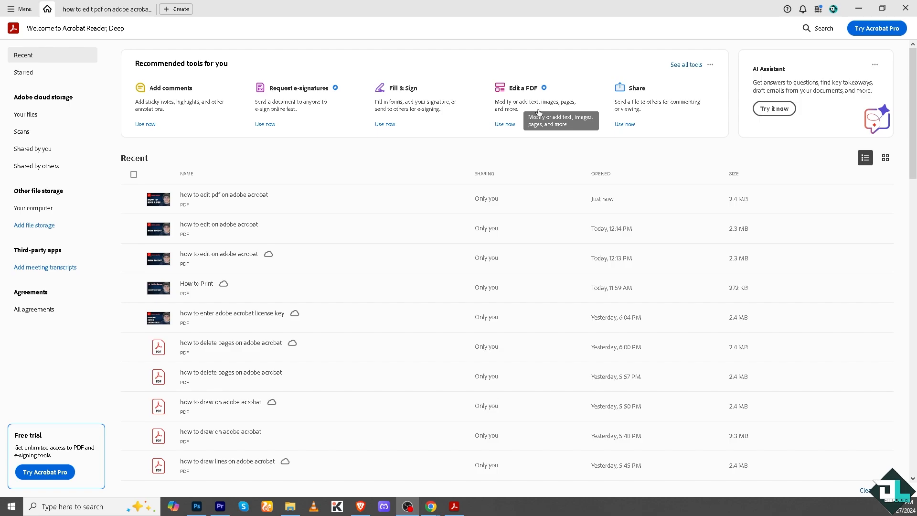
- Try the Edit a PDF tool, dismiss its upgrade offer, and switch to the open document "how to edit pdf on adobe acrobat"
left_click(509, 126)
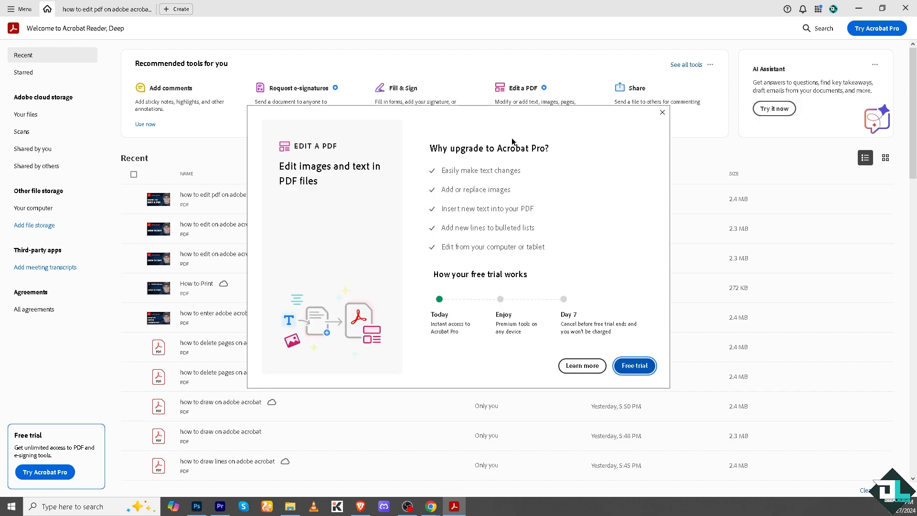
left_click(662, 113)
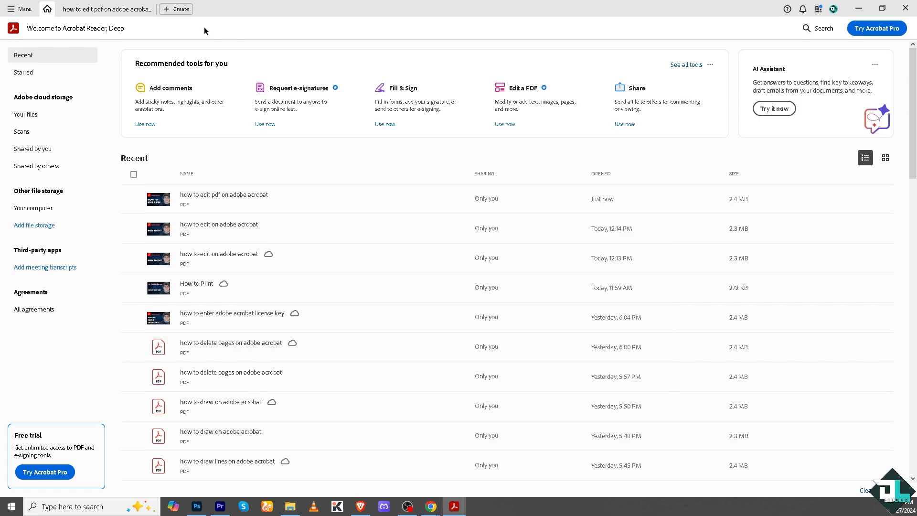
left_click(99, 9)
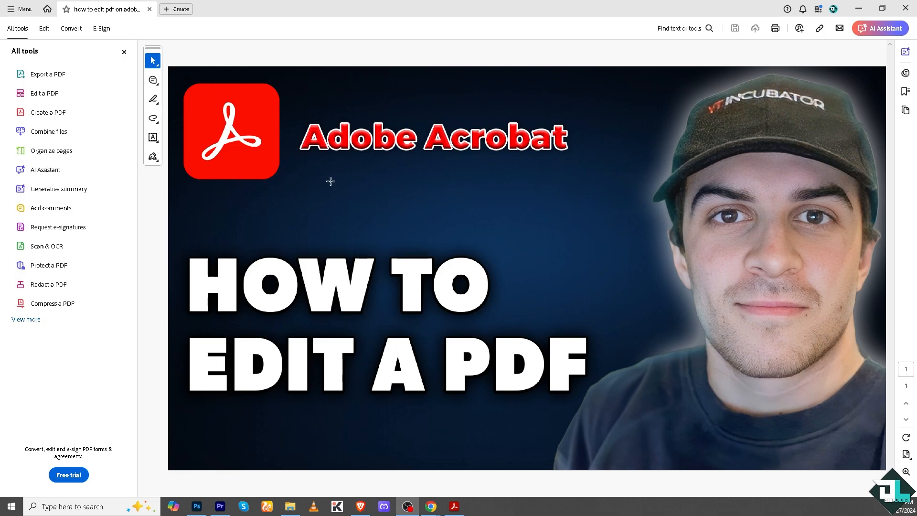
- Select the area around the logo and the Adobe Acrobat title with the Select tool and add a comment to it
left_click(157, 67)
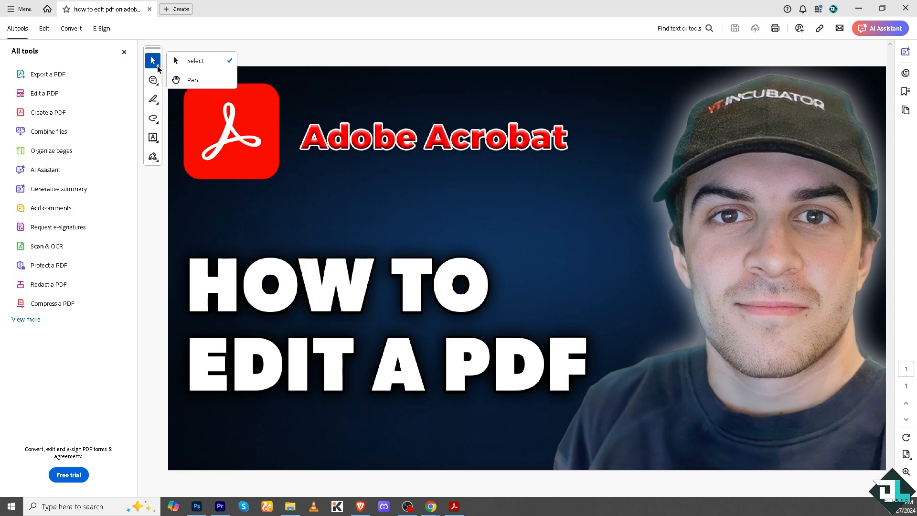
left_click(191, 63)
left_click_drag(183, 82, 615, 202)
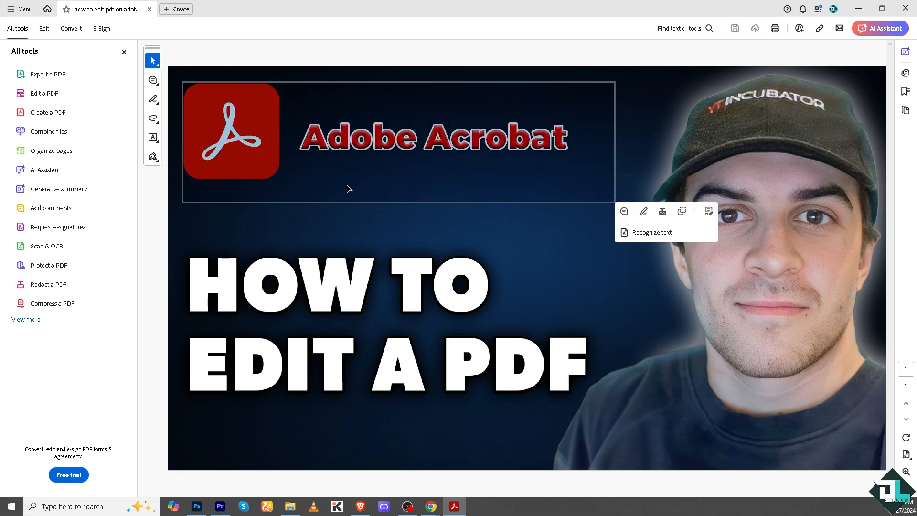
left_click(624, 212)
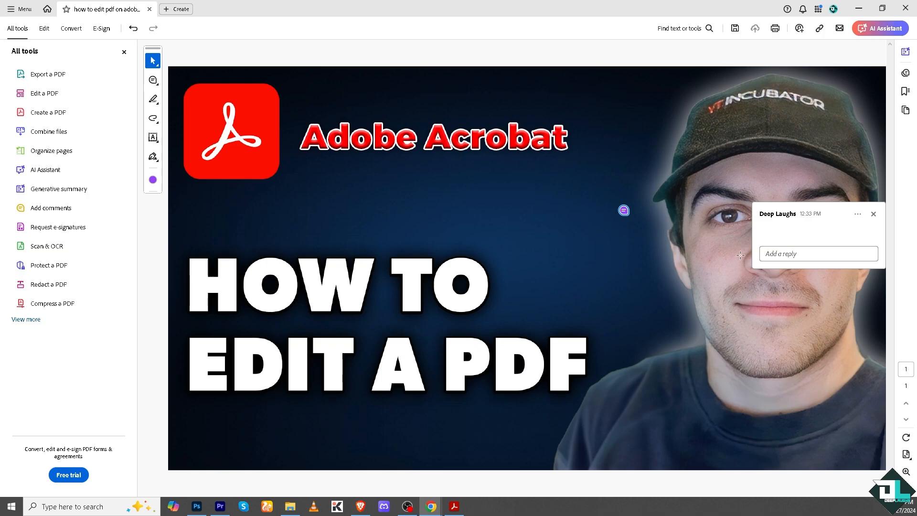
- Post the reply "How to Edit PDF on Adobe Acrobat" on the comment and move its marker beneath the Adobe Acrobat title
left_click(775, 255)
type("How to Edit PDF on Adobe Acrobat")
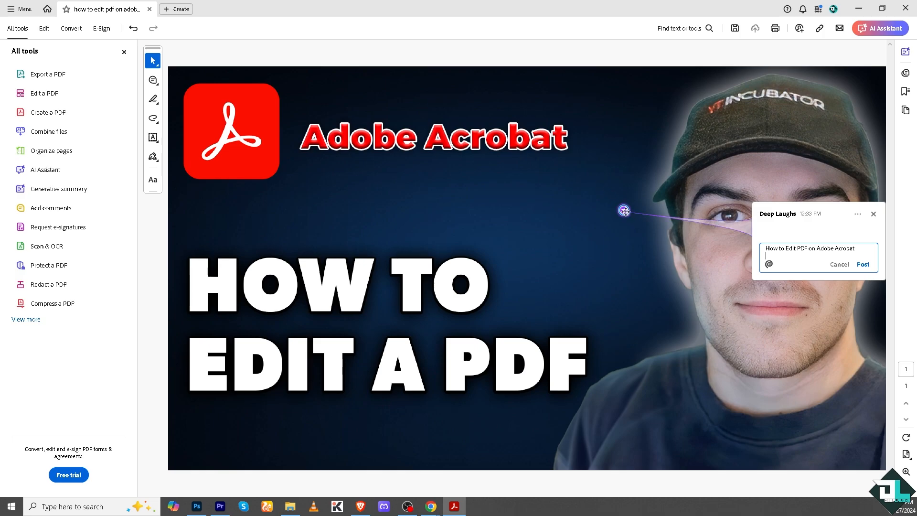
left_click_drag(624, 211, 406, 200)
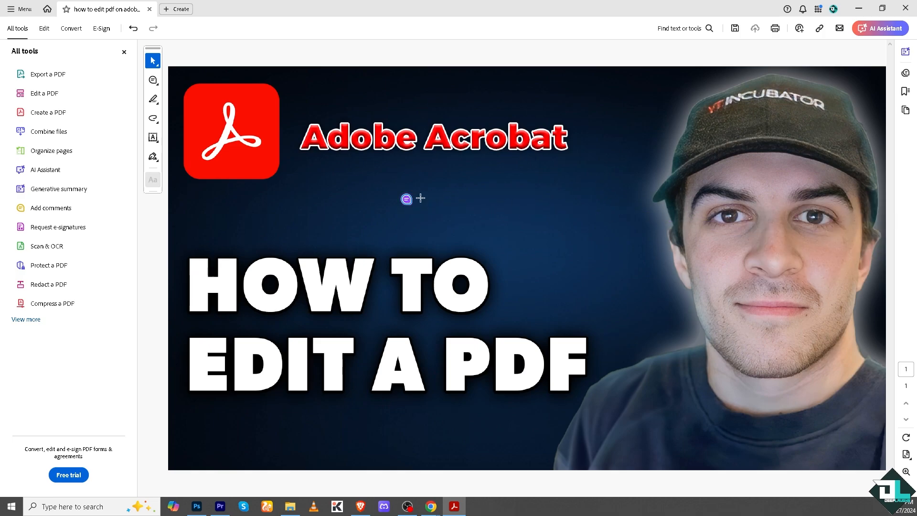
left_click(406, 199)
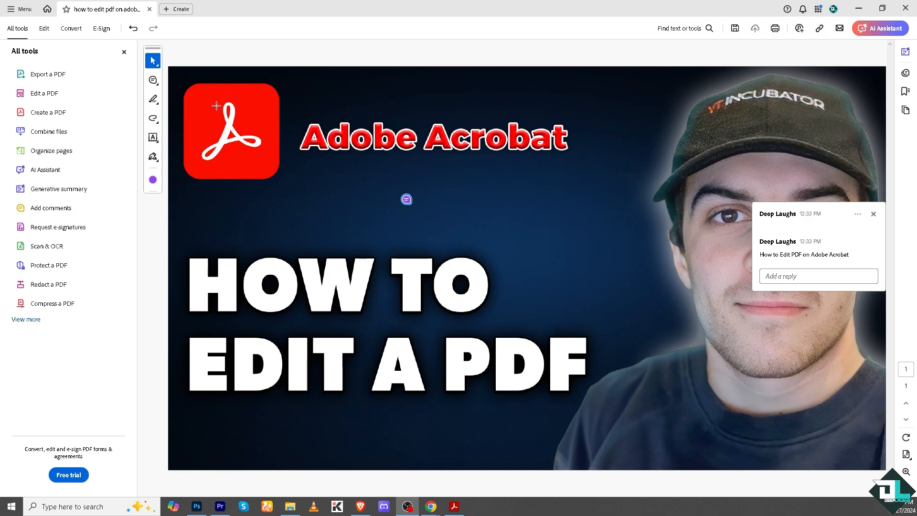
- Draw an orange freehand highlight from the top of the logo across to the word Adobe in the title
left_click(231, 104)
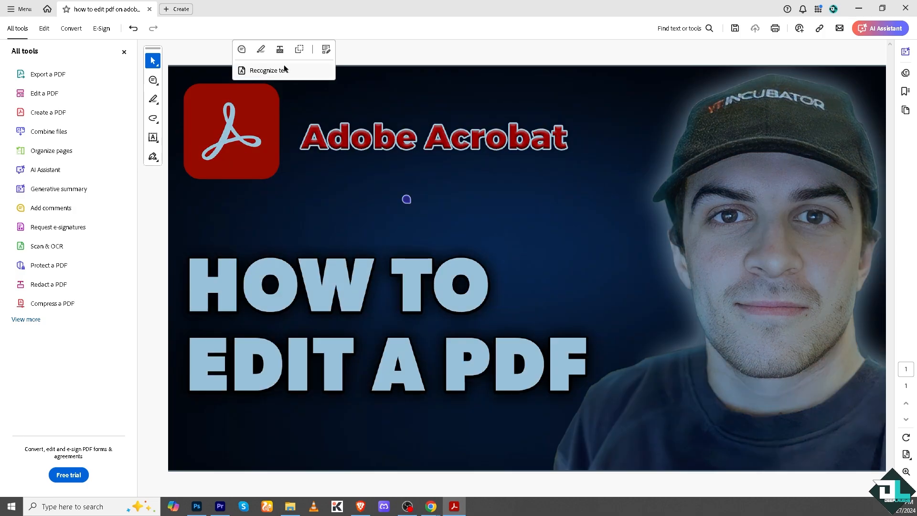
left_click(260, 51)
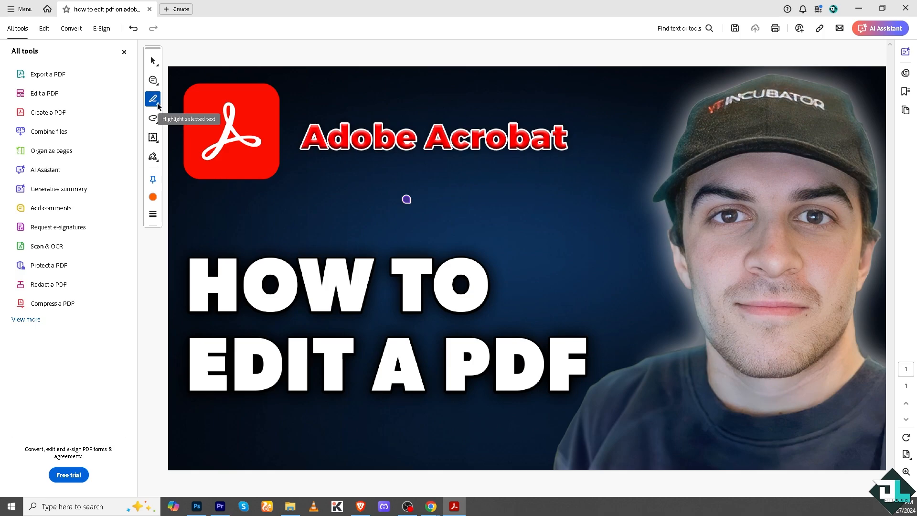
mouse_move(223, 106)
left_mouse_down()
mouse_move(377, 140)
mouse_move(366, 143)
left_mouse_up()
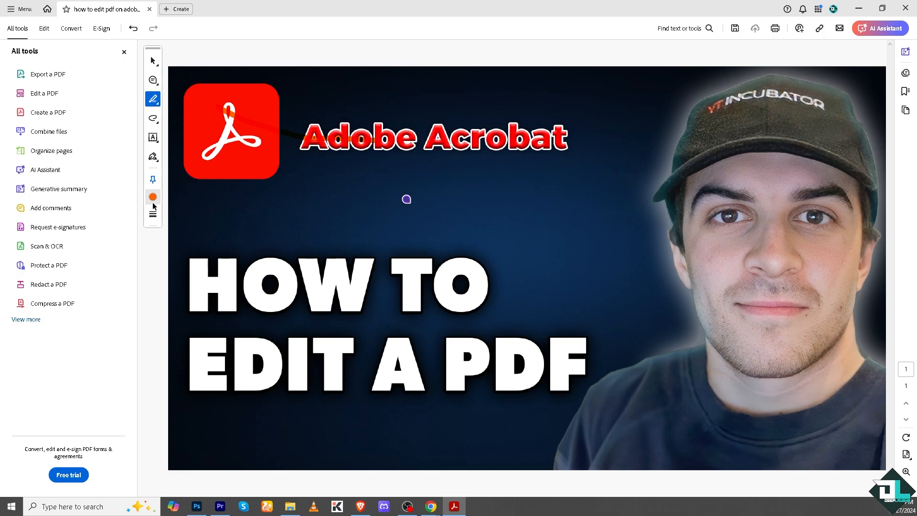
- Set the highlight color to white and highlight a horizontal strip from the logo's lower part to just beneath the word Adobe
left_click(154, 203)
left_click(176, 247)
left_click(155, 100)
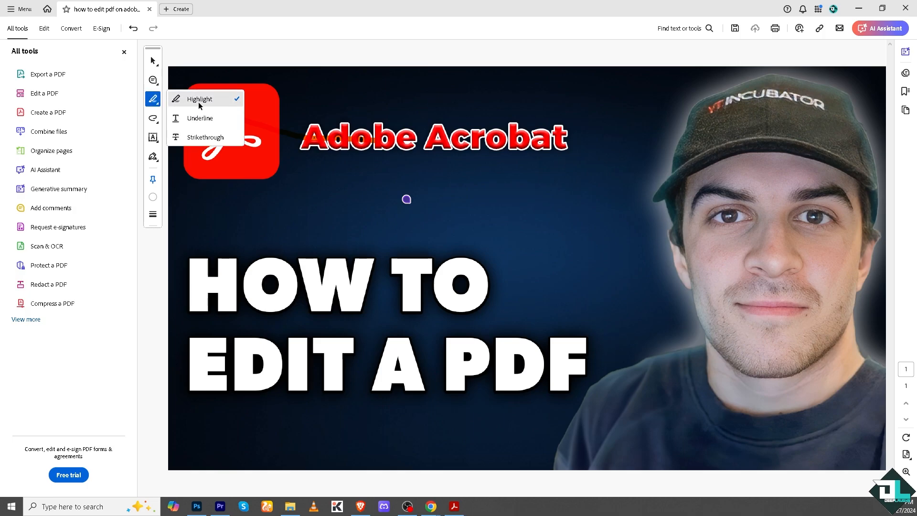
left_click(191, 101)
left_click(249, 164)
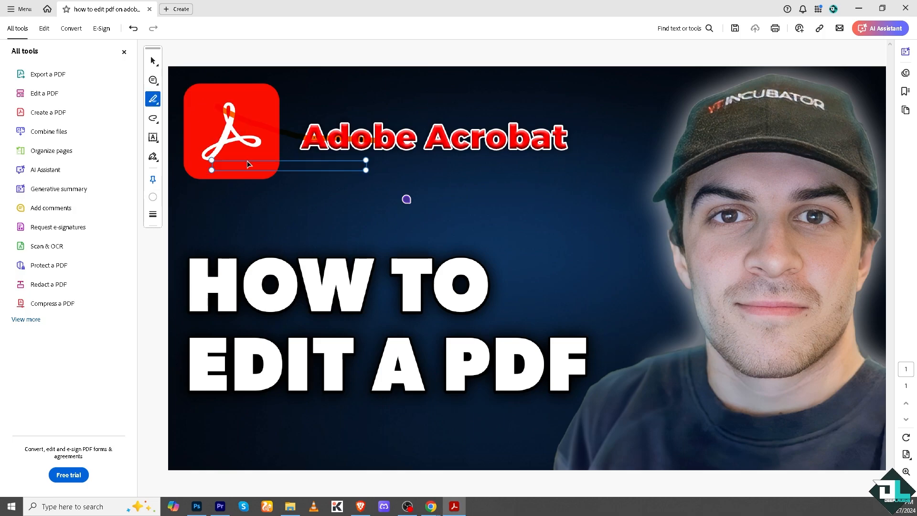
left_click(407, 148)
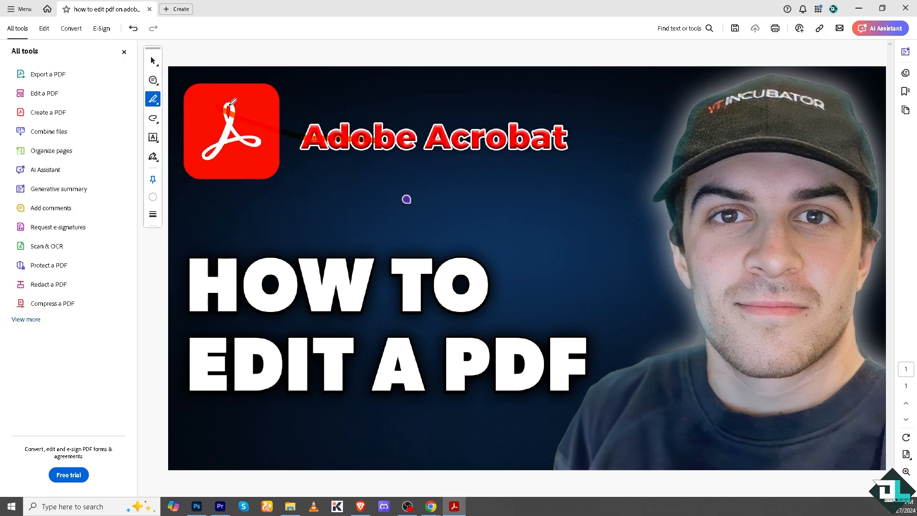
- Try the Replace selected text and Insert text tools on the page, with the inserted text color set to white
left_click(158, 86)
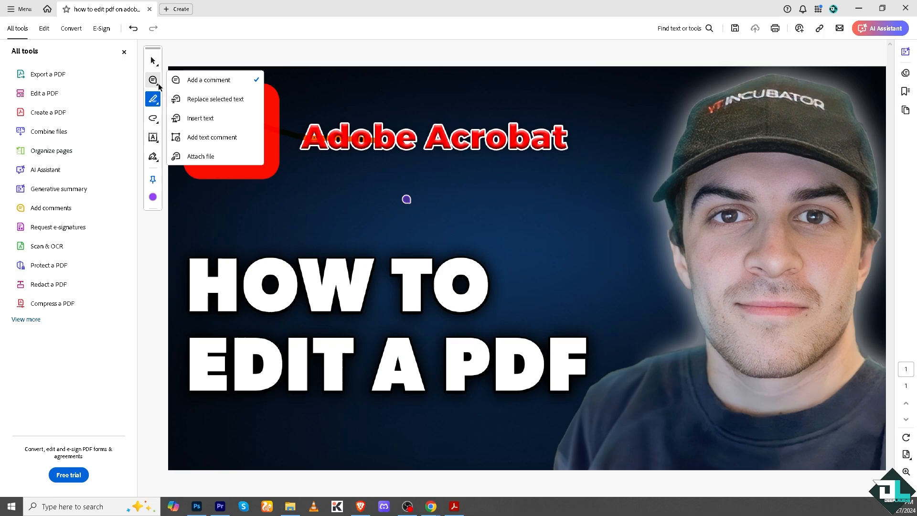
left_click(212, 100)
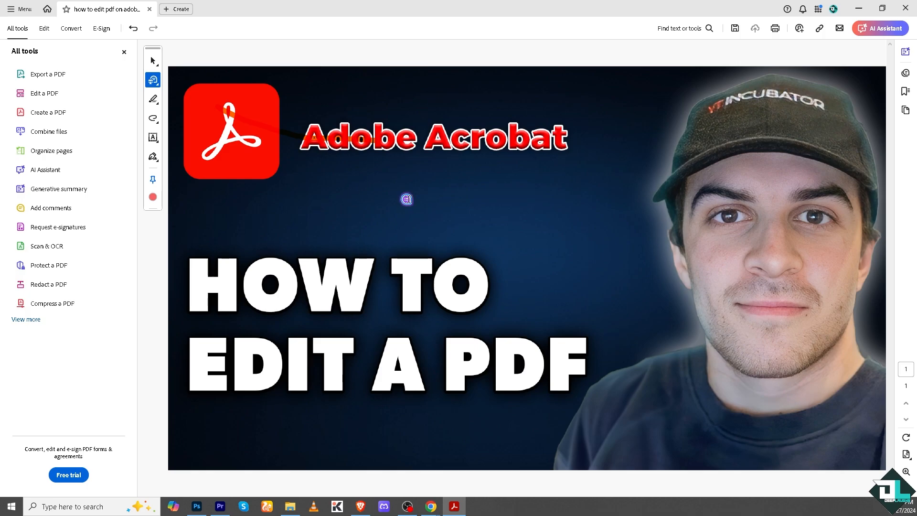
left_click(153, 81)
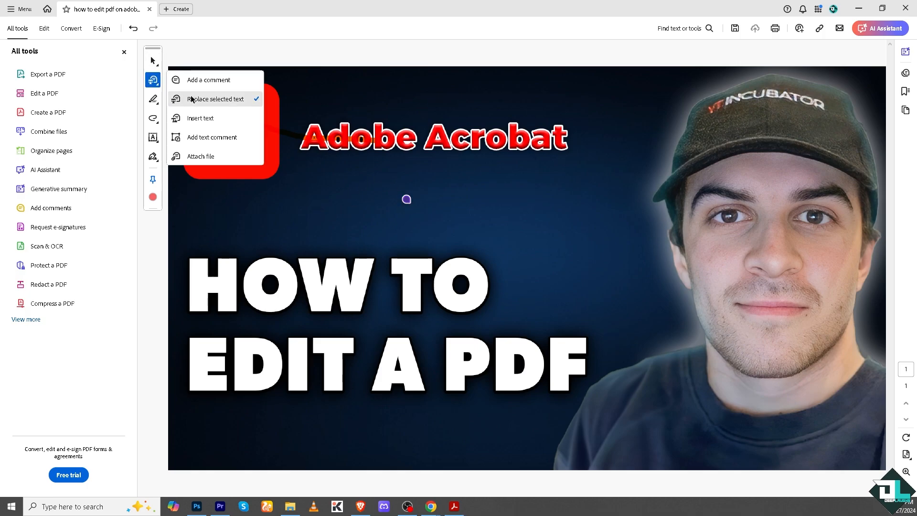
left_click(202, 120)
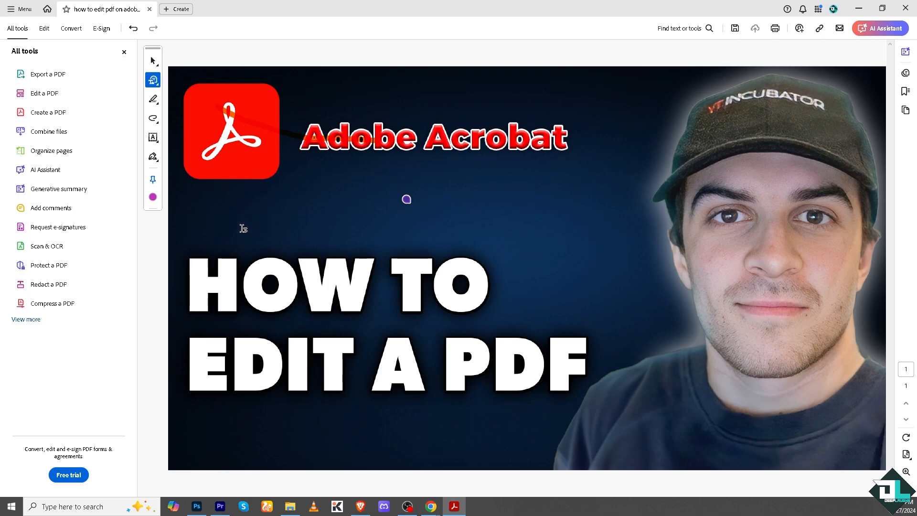
left_click(153, 197)
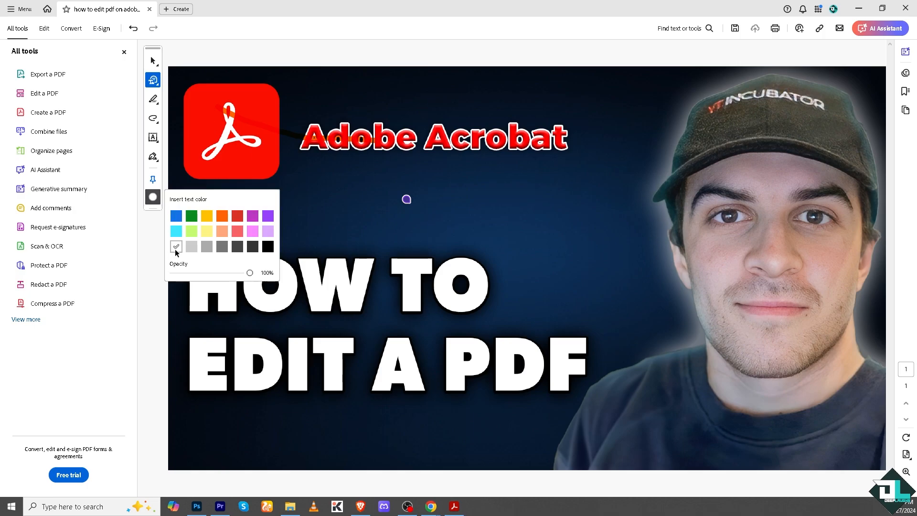
left_click(309, 211)
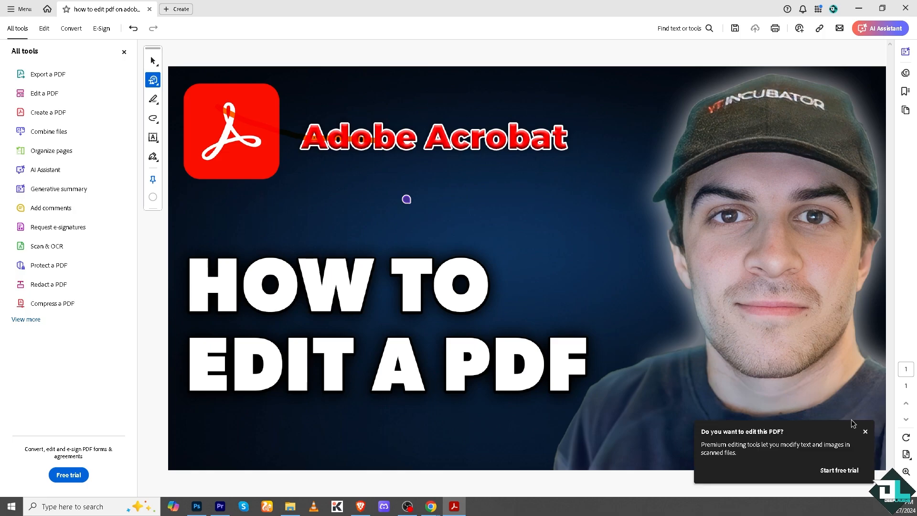
left_click(865, 431)
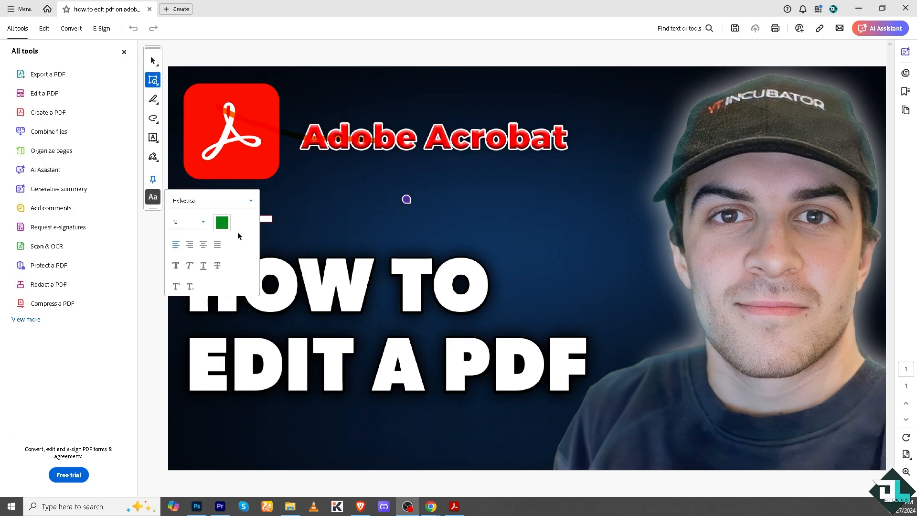
- Enter "How to Edit PDF on Adobe Acrobat" in the text comment above the HOW TO heading, colored white at font size 72
left_click(222, 222)
left_click(236, 267)
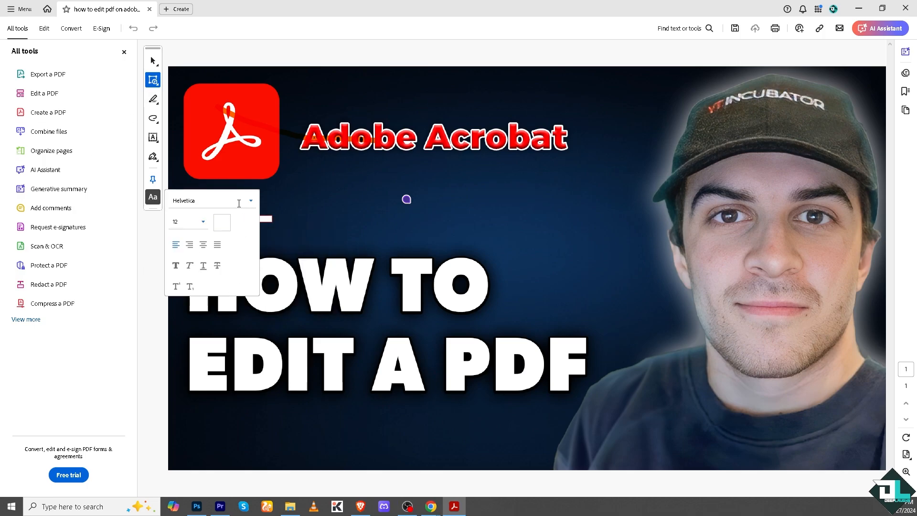
left_click(272, 218)
left_click(203, 221)
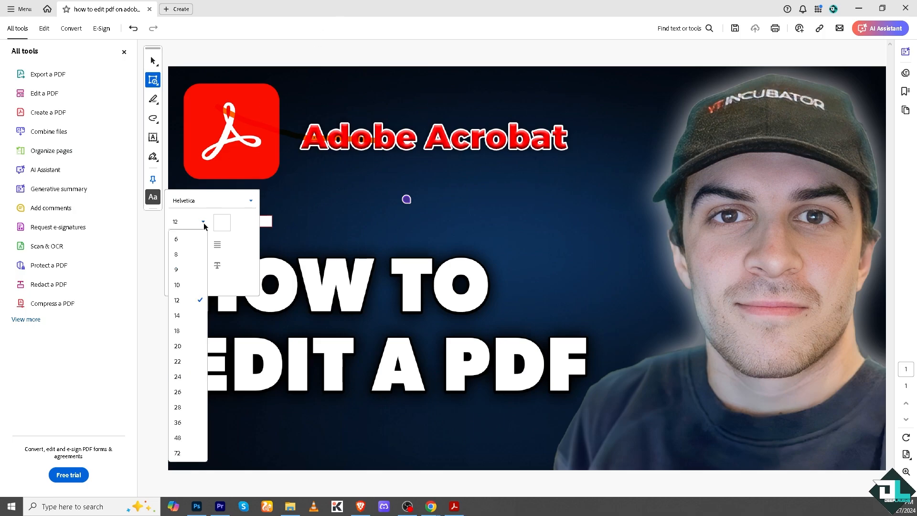
left_click(183, 454)
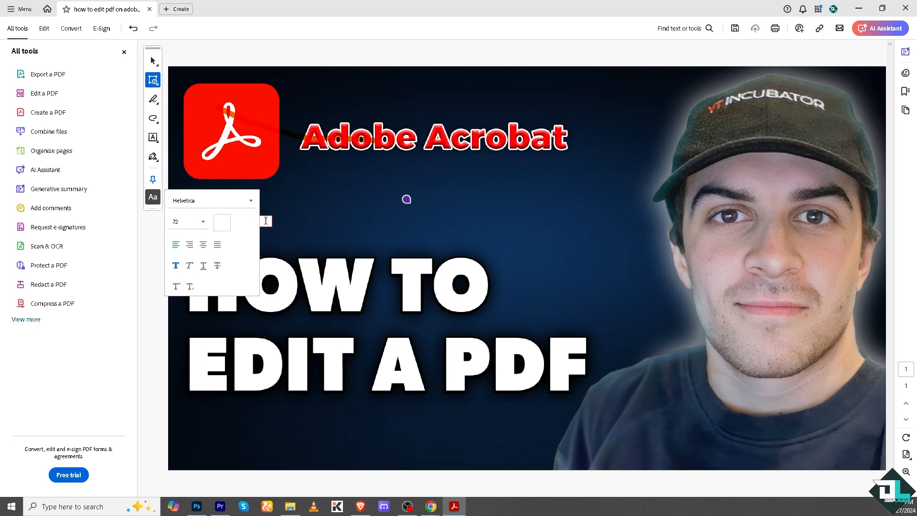
key("ctrl+a")
left_click(203, 222)
left_click(183, 454)
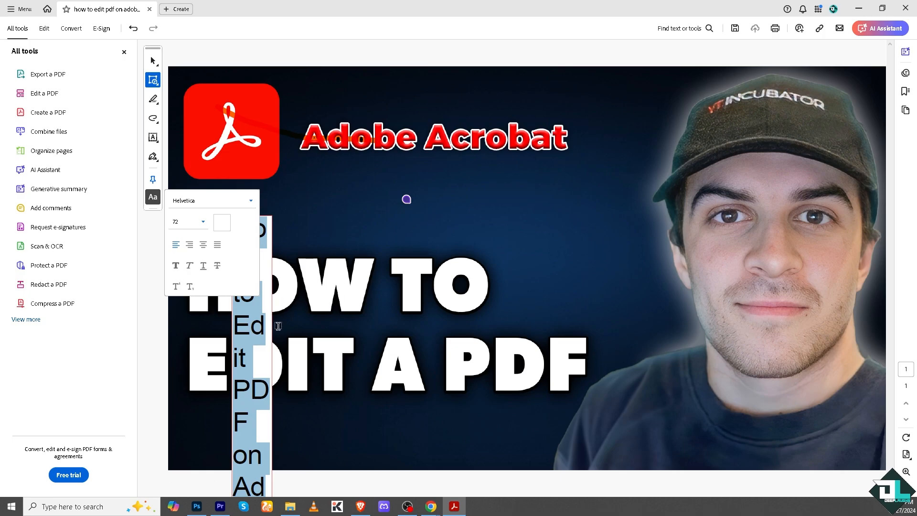
- Widen the text comment box past the end of the EDIT A PDF heading and lower its upper edge to just beneath HOW TO
left_click(154, 61)
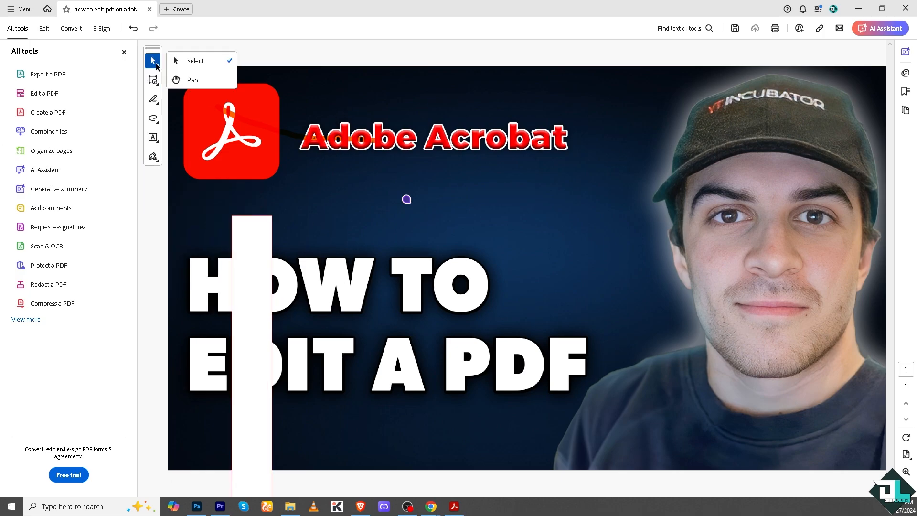
left_click(261, 274)
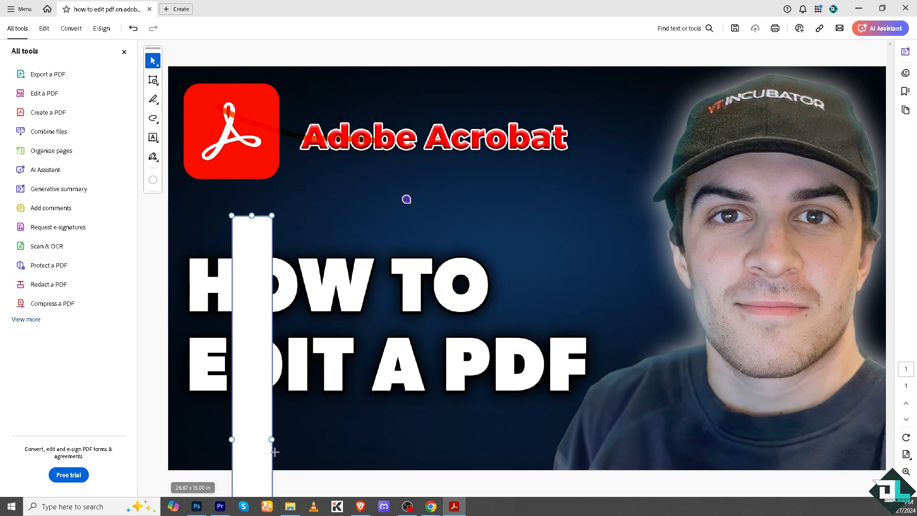
left_click_drag(272, 439, 478, 415)
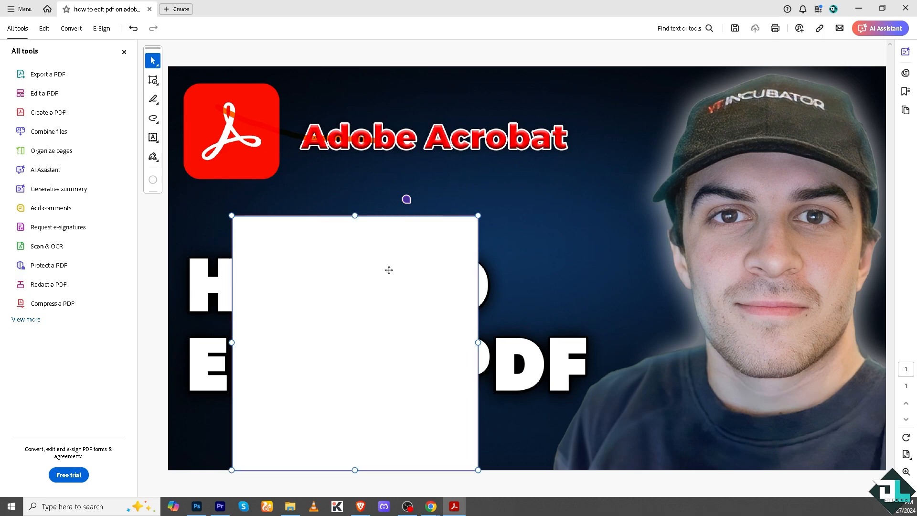
left_click_drag(478, 342, 634, 342)
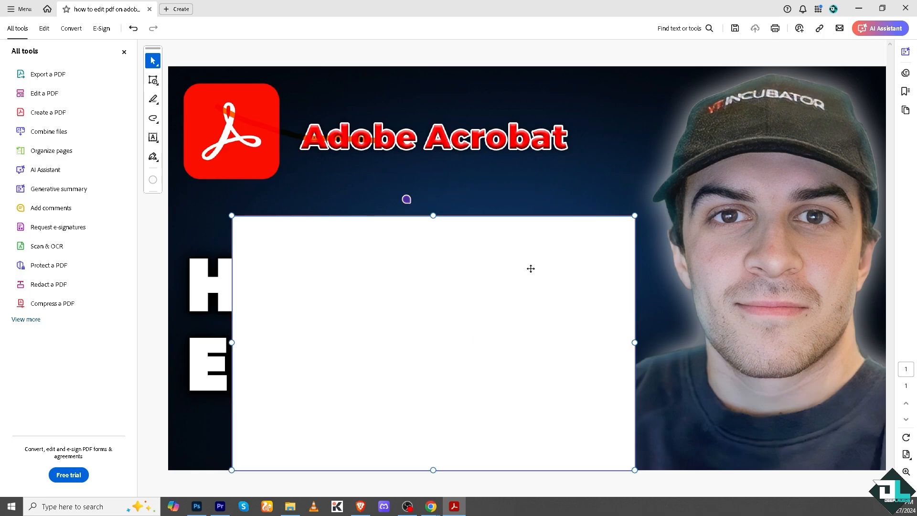
left_click_drag(432, 213, 432, 316)
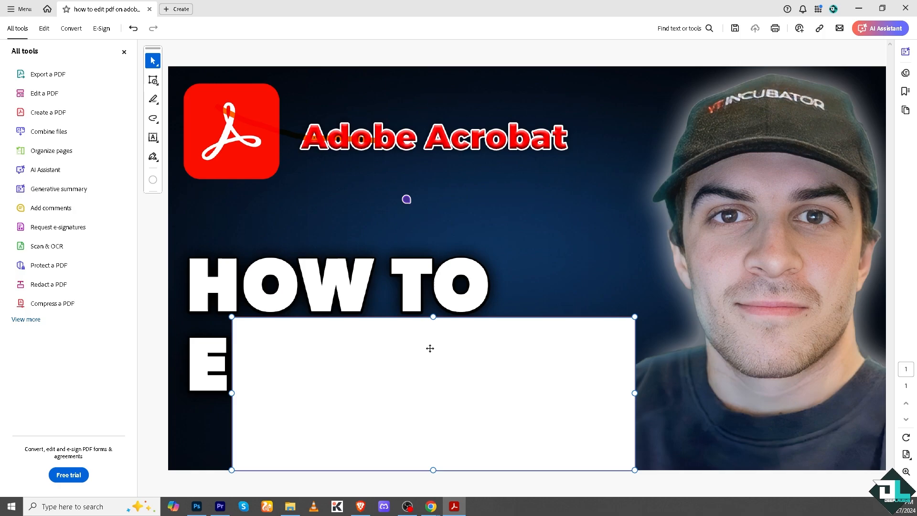
- Set the text comment's font color to black and re-enter its text as "How to Edit PDF on Adobe Acrobat"
left_click_drag(429, 362, 426, 201)
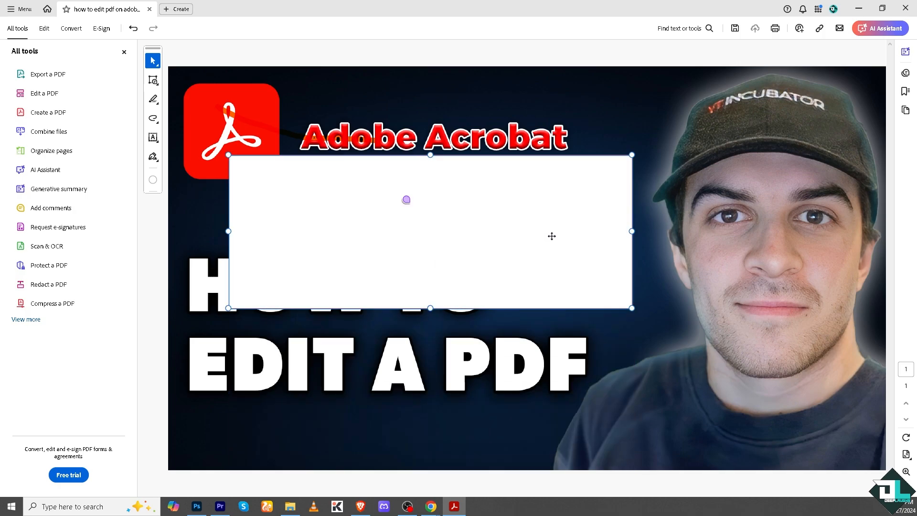
left_click_drag(550, 236, 509, 335)
left_click(336, 310)
type("How to Edit PDF on Adobe Acrobat")
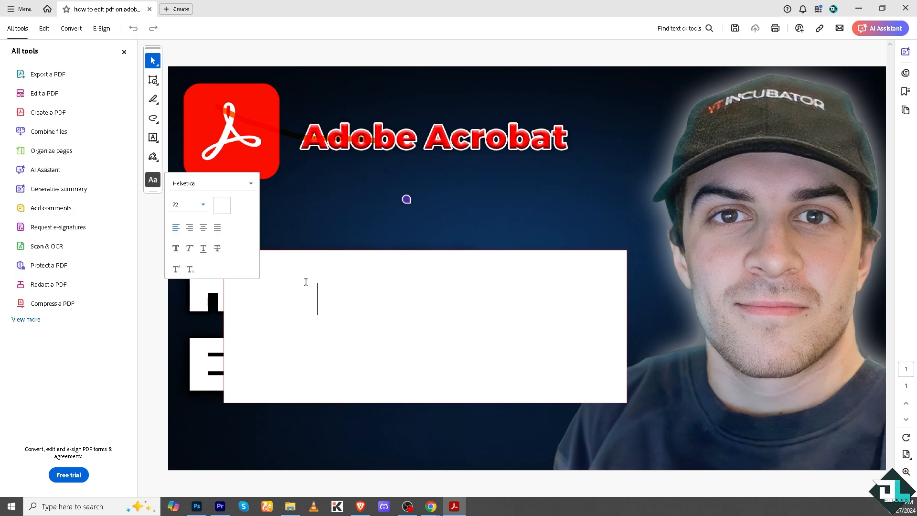
type("How to Edit PDF on Adobe Acrobat")
key("ctrl+a")
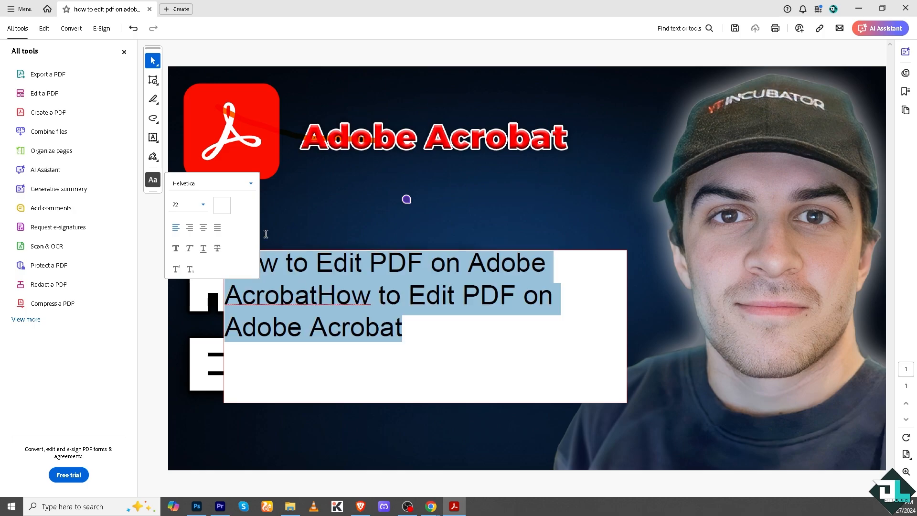
left_click(225, 211)
left_click(325, 271)
left_click(387, 295)
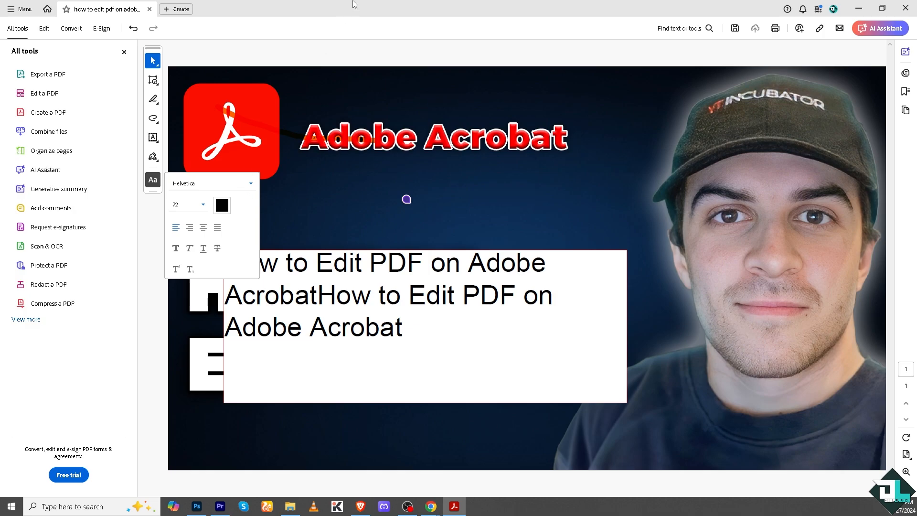
key("ctrl+a")
type("How to Edit PDF on Adobe Acrobat")
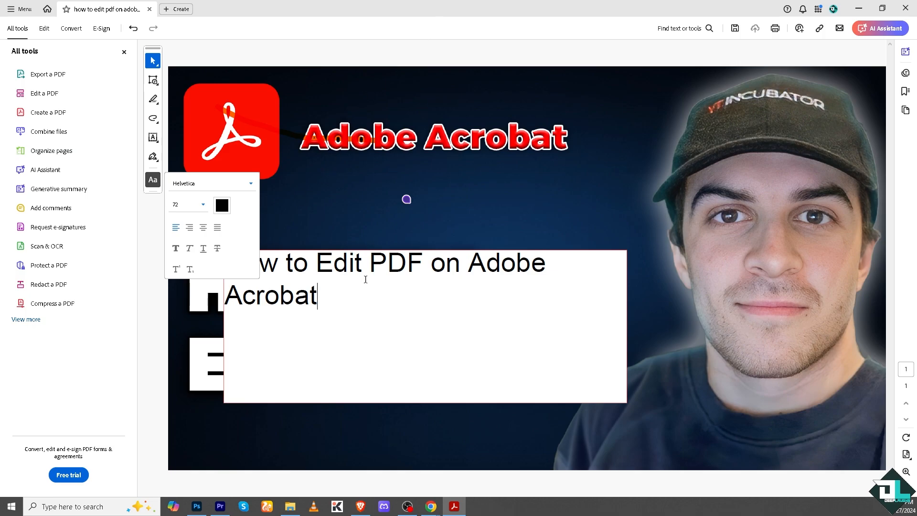
- Shrink the text comment box to fit its two lines of text and place it directly beneath the EDIT A PDF heading
key("Escape")
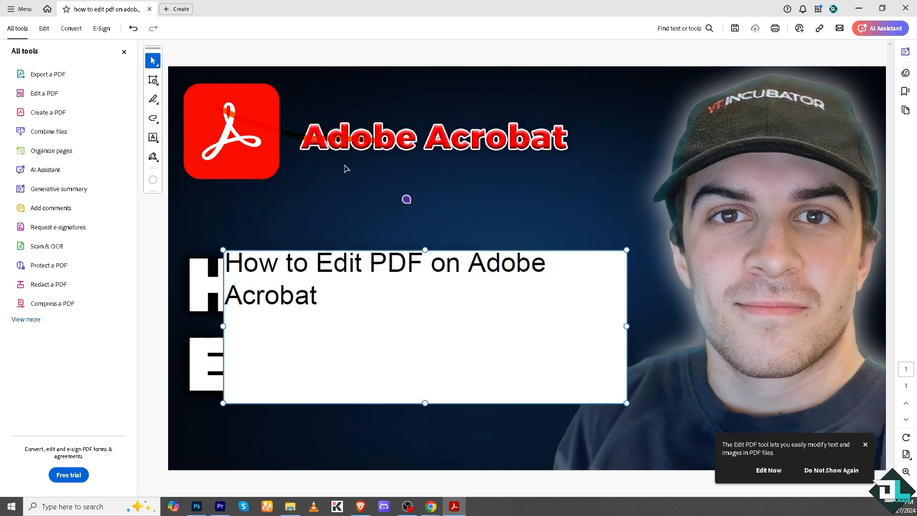
left_click_drag(335, 323, 386, 275)
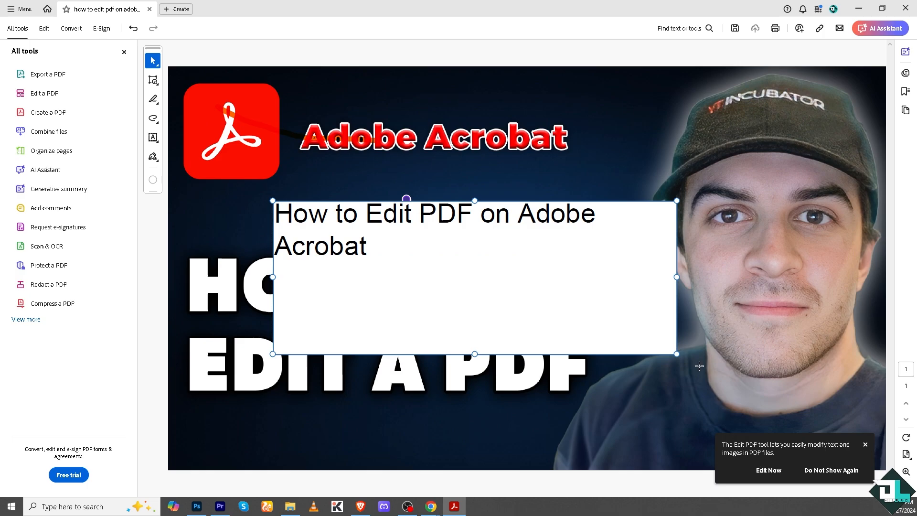
left_click_drag(676, 354, 491, 275)
left_click(551, 241)
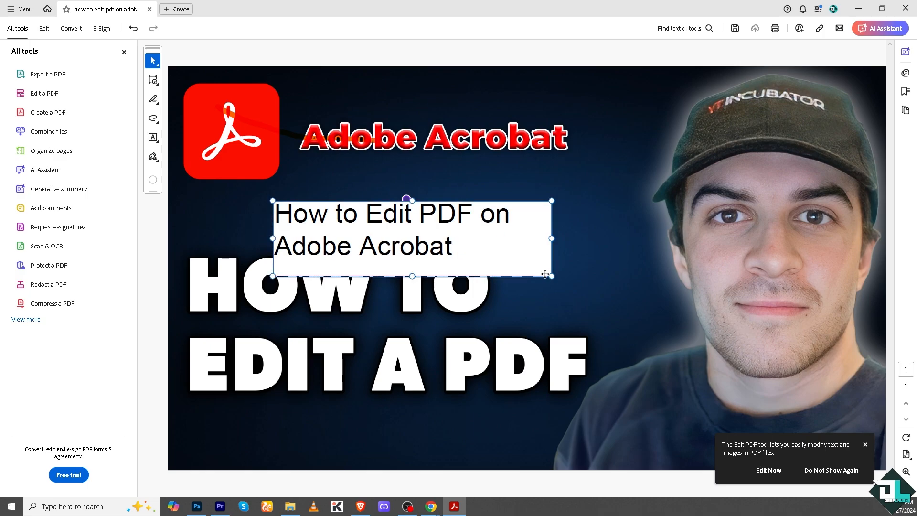
left_click(533, 265)
left_click_drag(462, 236, 461, 333)
left_click_drag(449, 415, 449, 415)
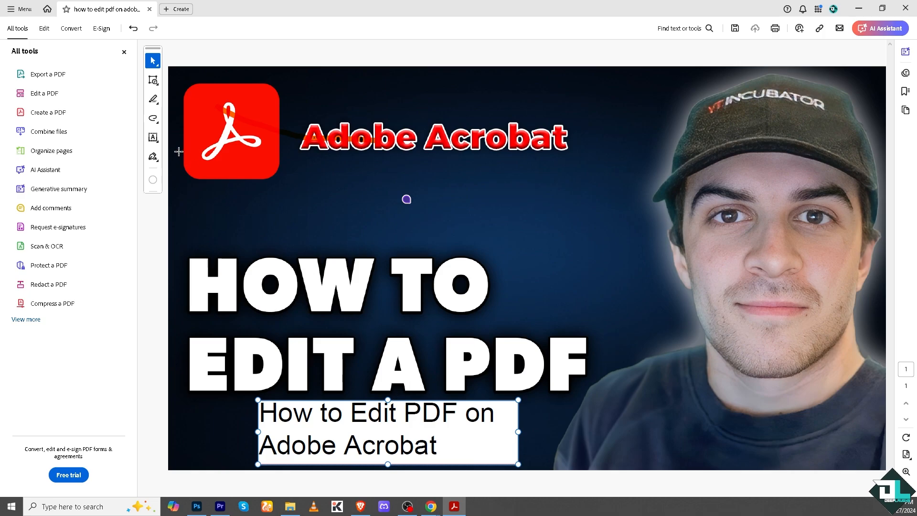
- Try the Strikethrough tool on the first line of the text comment beneath EDIT A PDF
left_click(157, 101)
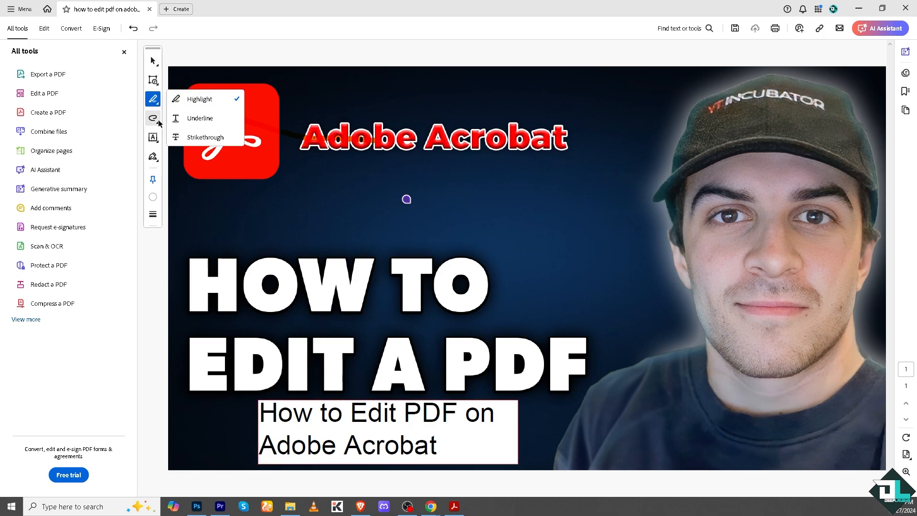
left_click(201, 137)
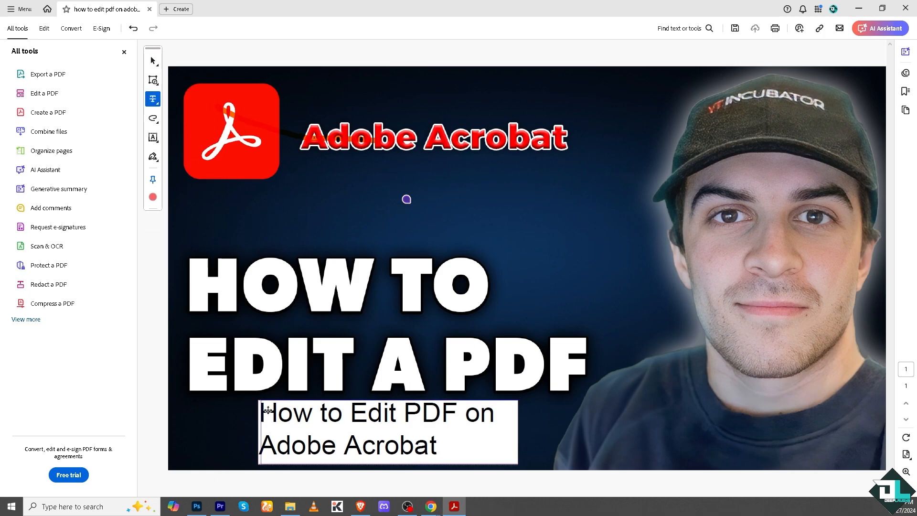
left_click_drag(268, 409, 263, 407)
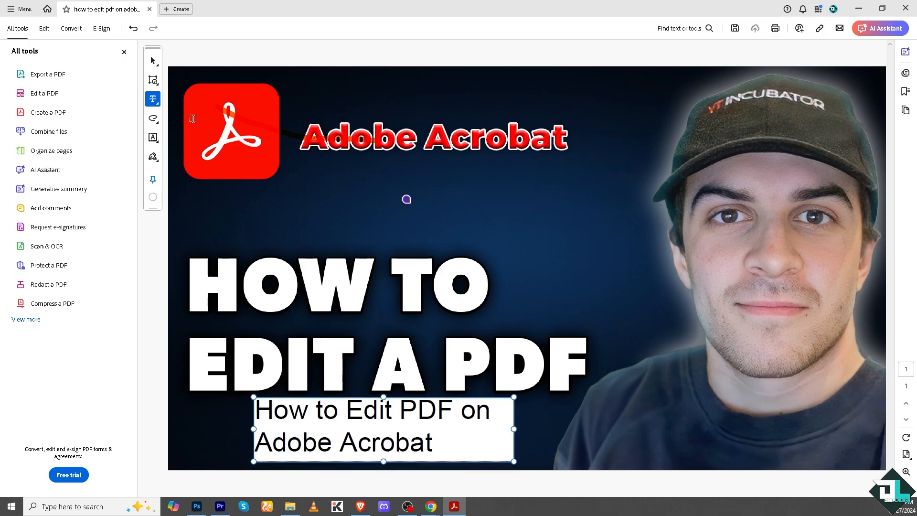
- Handwrite "Deep Laughs" beneath the Adobe Acrobat title with the Draw tool, using a thicker light green line
left_click(153, 119)
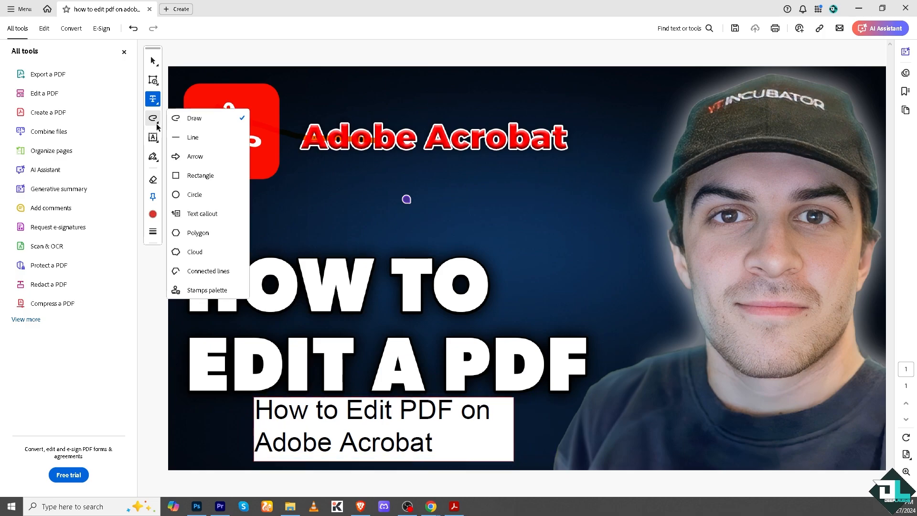
left_click(197, 120)
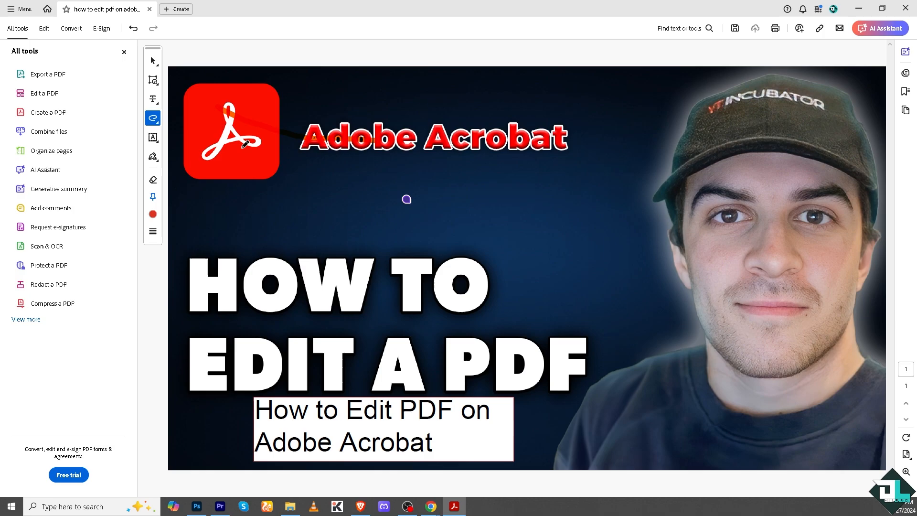
left_click(158, 235)
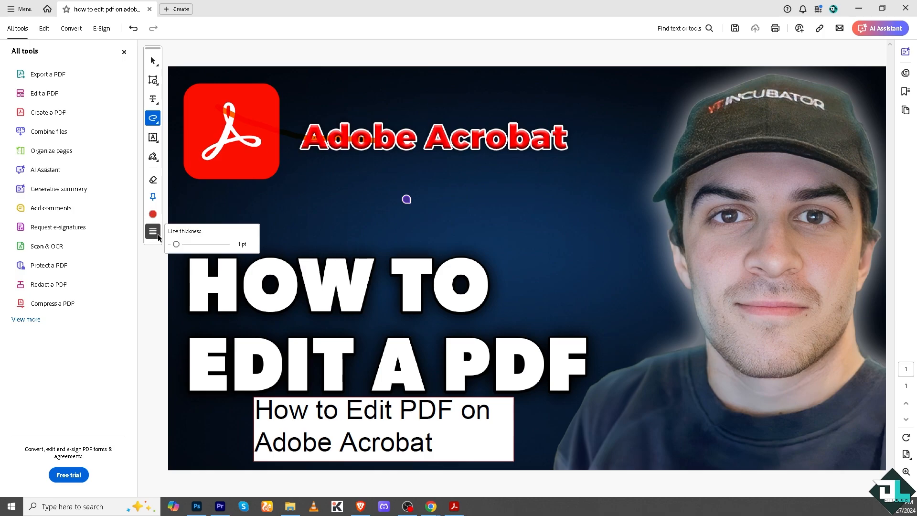
left_click(201, 244)
left_click(207, 246)
left_click(154, 214)
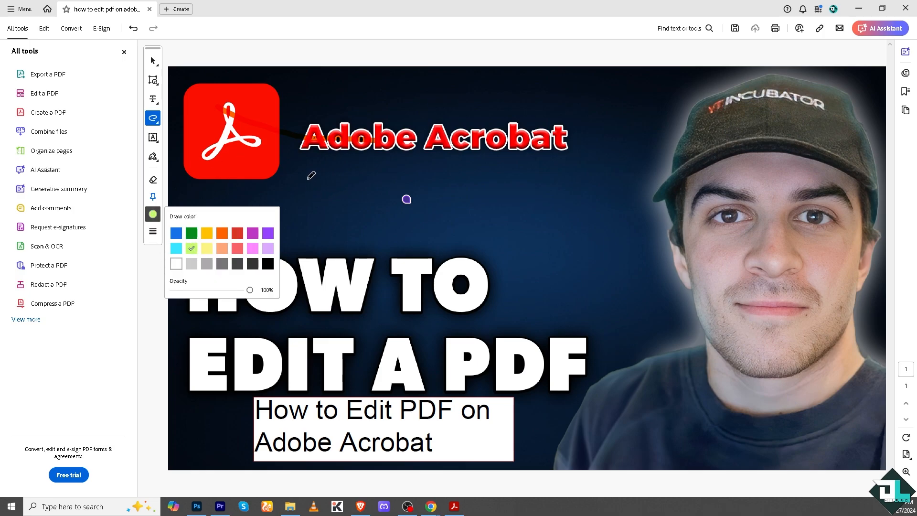
left_click_drag(308, 178, 327, 223)
mouse_move(314, 177)
left_mouse_down()
mouse_move(340, 217)
mouse_move(329, 222)
left_mouse_up()
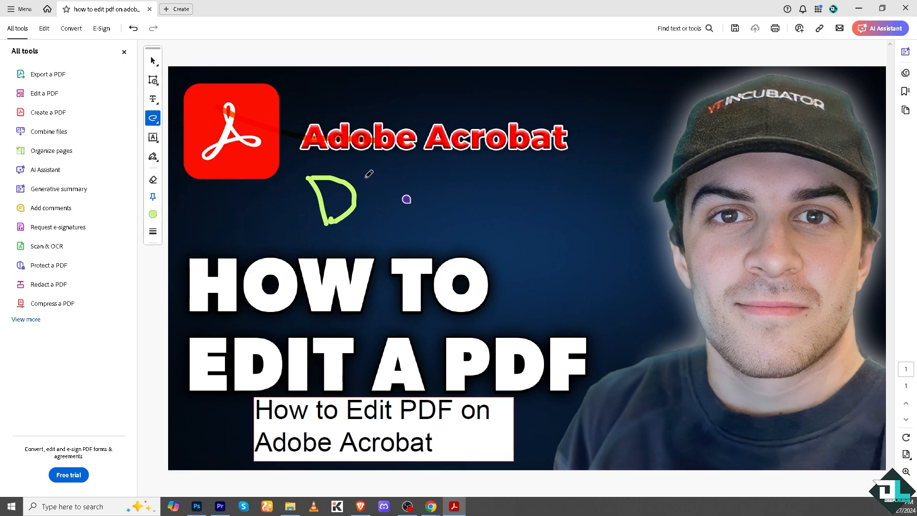
mouse_move(363, 177)
left_mouse_down()
mouse_move(374, 165)
mouse_move(384, 178)
mouse_move(410, 164)
mouse_move(445, 209)
left_mouse_up()
mouse_move(424, 177)
left_mouse_down()
mouse_move(462, 173)
mouse_move(432, 190)
left_mouse_up()
mouse_move(498, 159)
left_mouse_down()
mouse_move(531, 207)
mouse_move(528, 177)
mouse_move(565, 194)
mouse_move(561, 173)
mouse_move(542, 191)
mouse_move(595, 167)
mouse_move(605, 180)
mouse_move(587, 201)
left_mouse_up()
mouse_move(601, 146)
left_mouse_down()
mouse_move(607, 175)
mouse_move(630, 178)
left_mouse_up()
left_click_drag(648, 143, 629, 175)
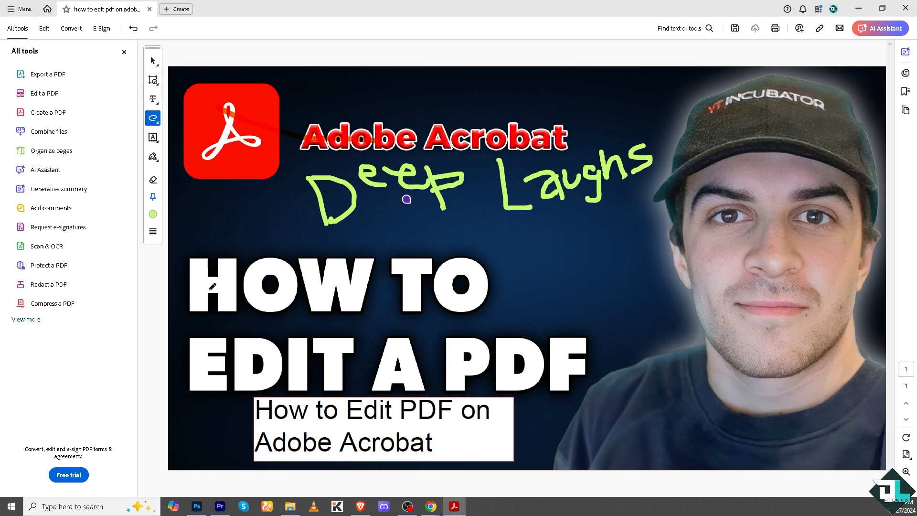
- Draw two red horizontal lines, one above the HOW TO heading and one beneath the word EDIT
left_click(153, 118)
left_click(193, 137)
left_click_drag(198, 244, 502, 244)
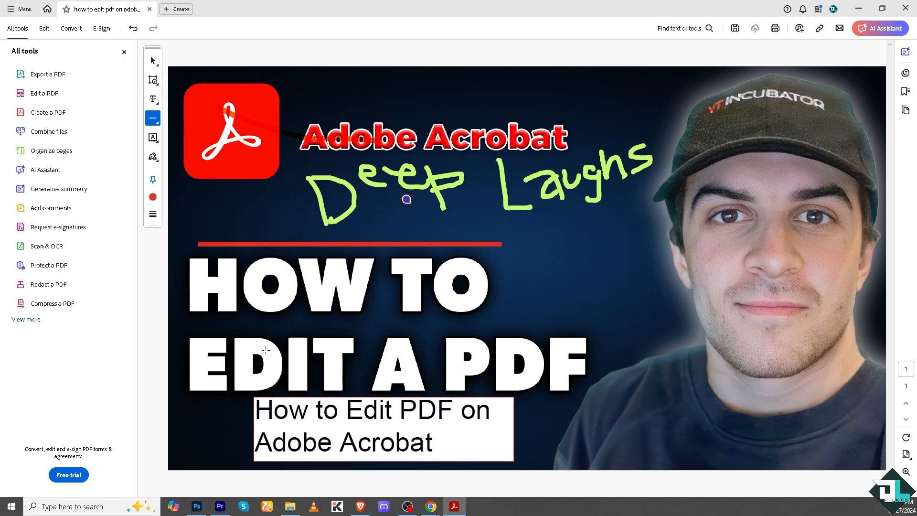
left_click_drag(197, 397, 349, 396)
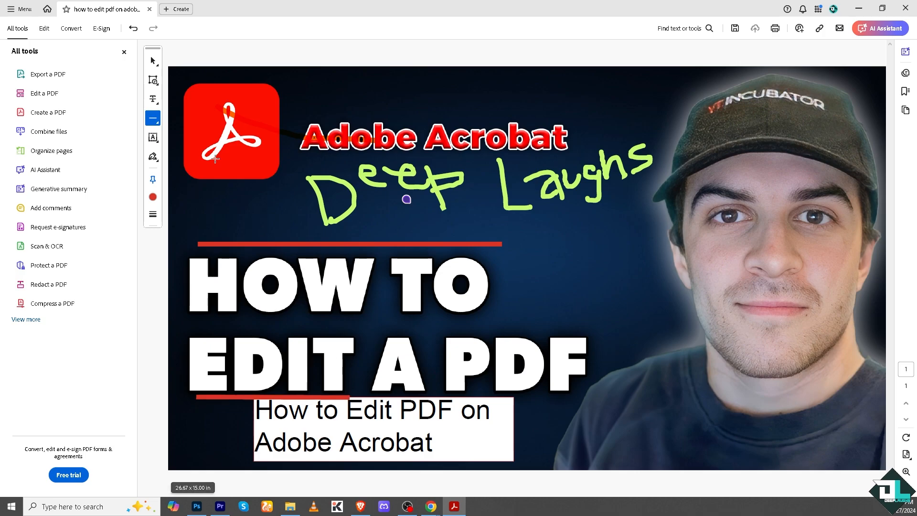
- Draw two red arrows pointing at the end of HOW TO, one thin and one with a 12 pt line thickness
left_click(157, 124)
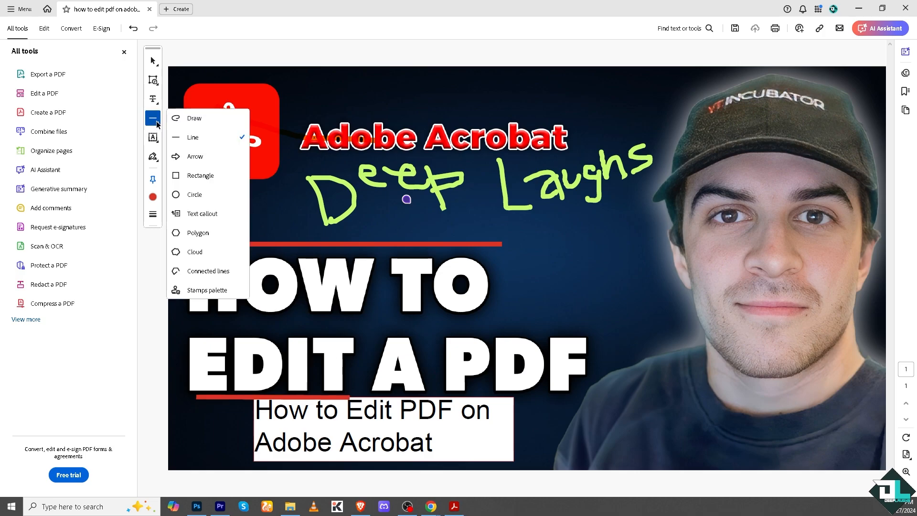
left_click(189, 155)
left_click_drag(576, 279, 516, 283)
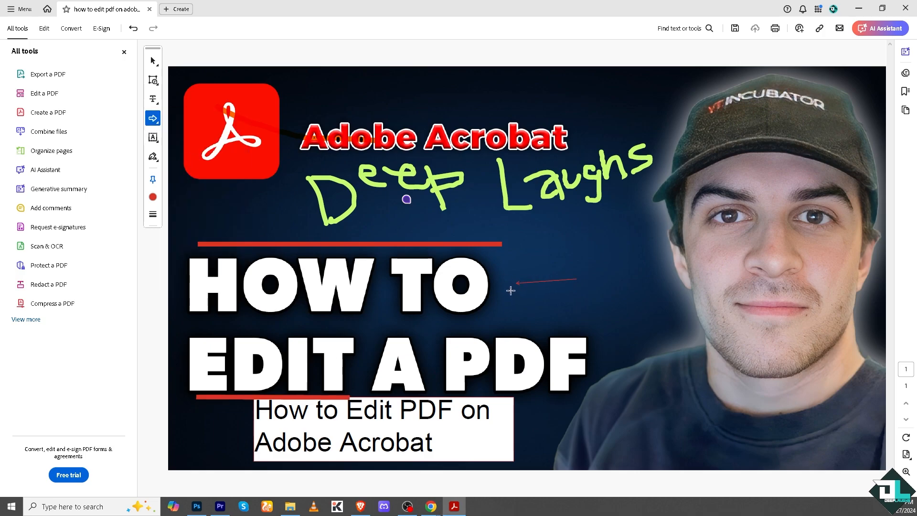
left_click(153, 214)
left_click_drag(176, 227, 223, 227)
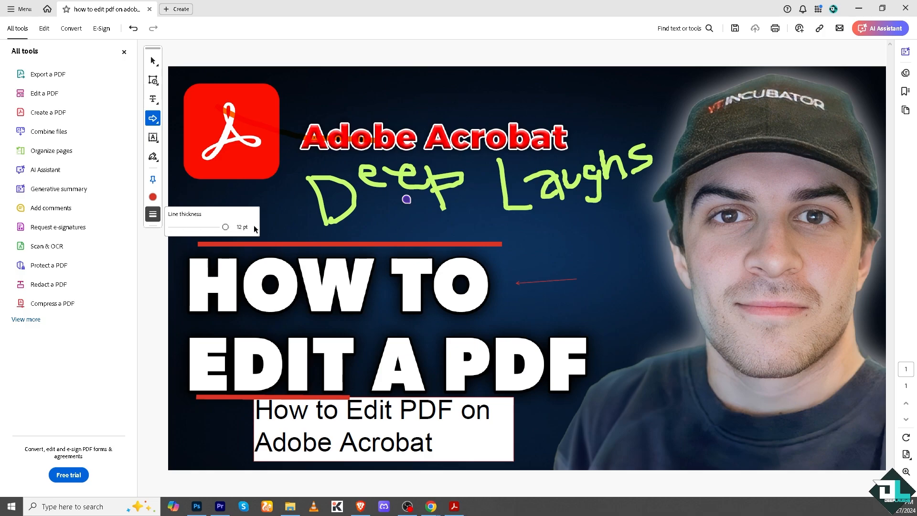
left_click_drag(615, 306, 497, 302)
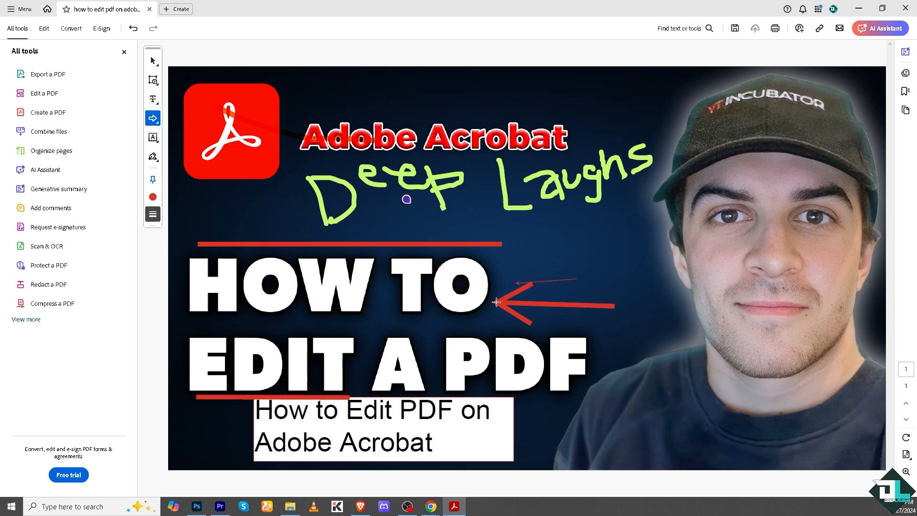
left_click_drag(496, 302, 496, 302)
- Draw a red rectangle above the Adobe Acrobat title and a red circle just past the title's upper right end
left_click(158, 122)
left_click(210, 176)
left_click_drag(408, 83, 467, 116)
left_click(159, 122)
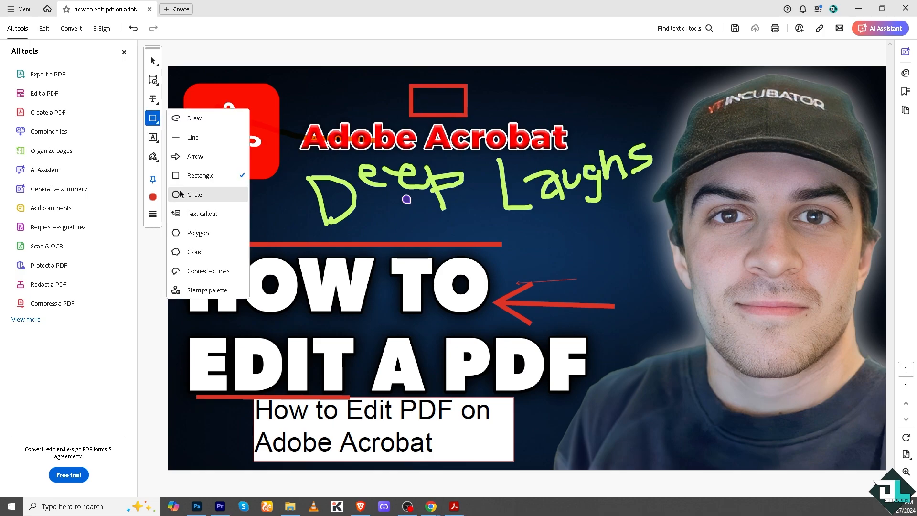
left_click_drag(574, 85, 628, 132)
- Set the circle border color to light green and draw another circle below the handwritten word Laughs
left_click(153, 197)
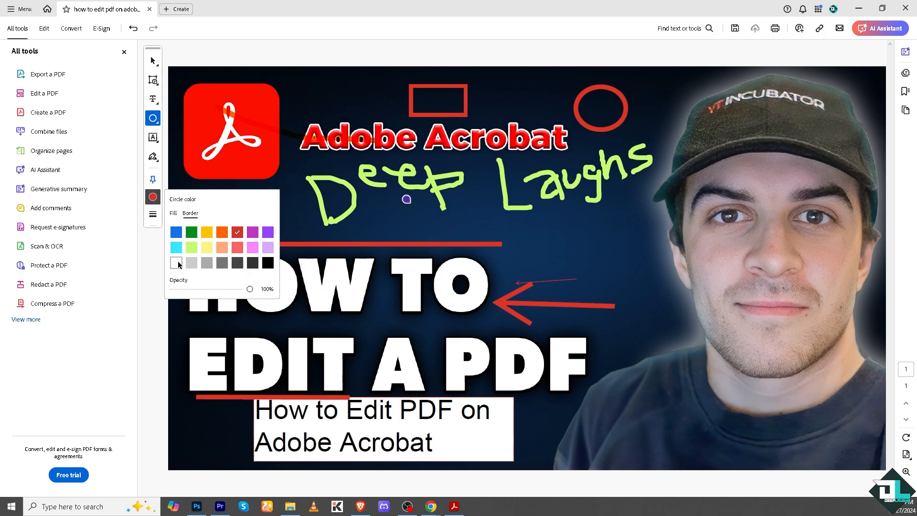
left_click(191, 247)
left_click_drag(584, 207, 639, 263)
- Add two text callouts beneath the logo, one empty and one in black text reading "How to Edit PDF on Adobe Acrobat"
left_click(153, 118)
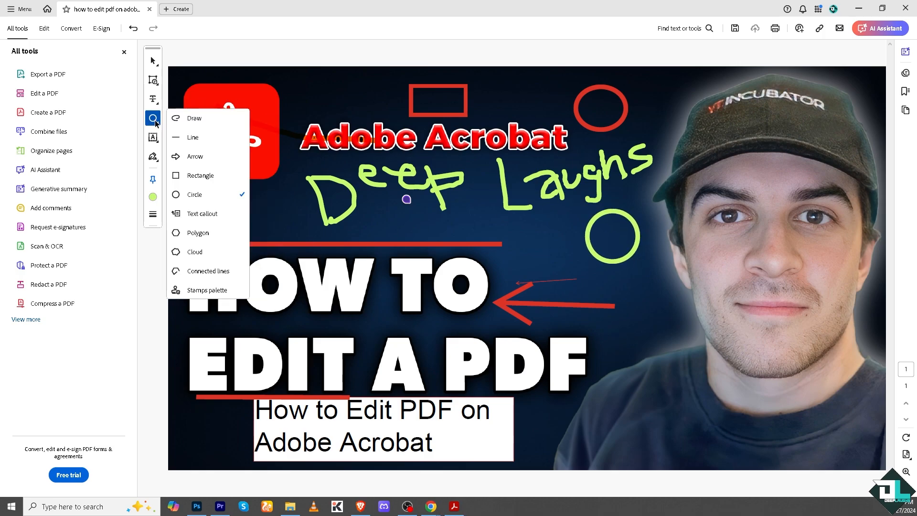
left_click(208, 216)
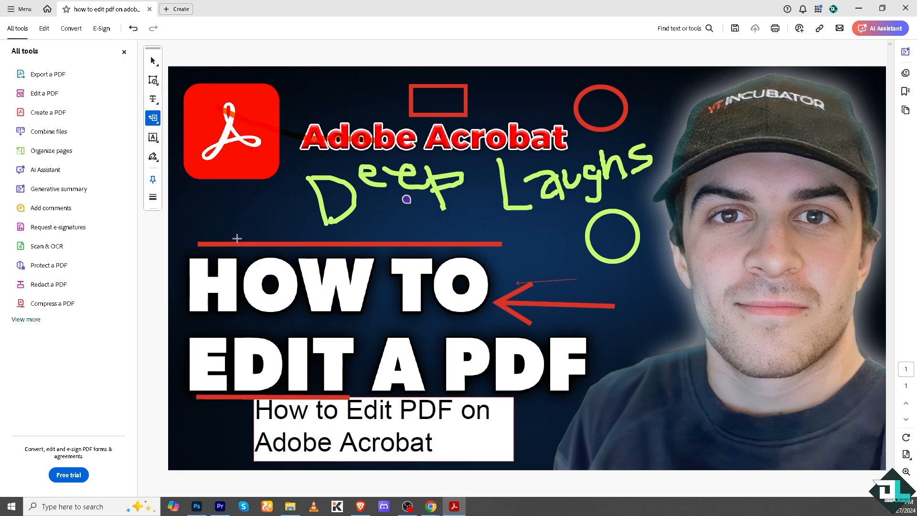
left_click(226, 208)
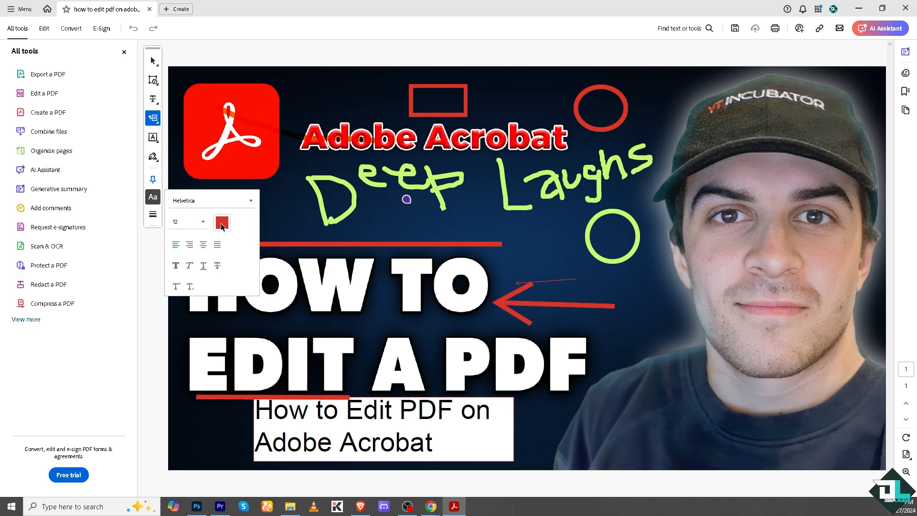
left_click(222, 222)
left_click(327, 287)
left_click(227, 200)
left_click(292, 198)
type("How to Edit PDF on Adobe Acrobat")
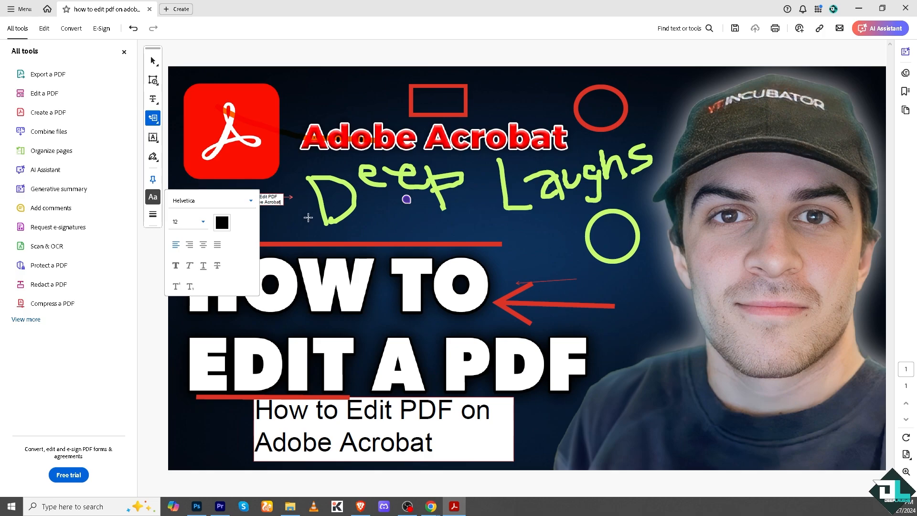
left_click(151, 63)
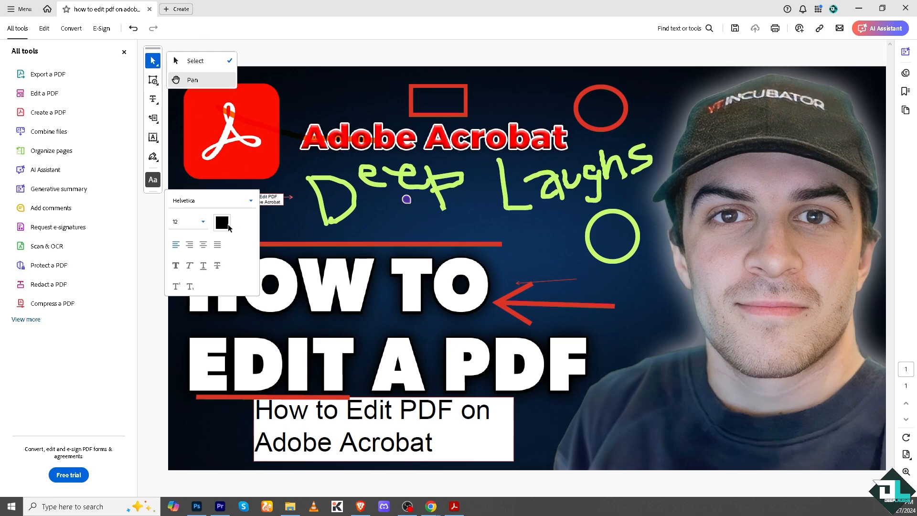
left_click(153, 182)
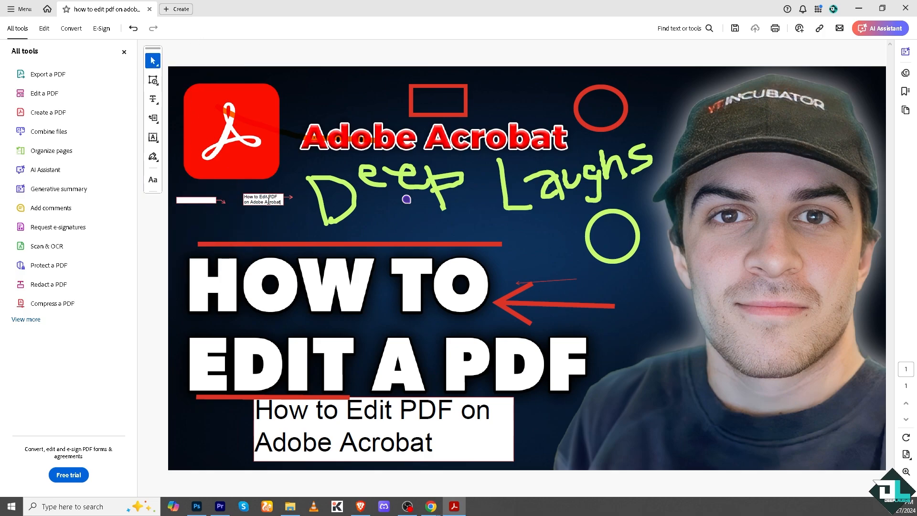
left_click(153, 61)
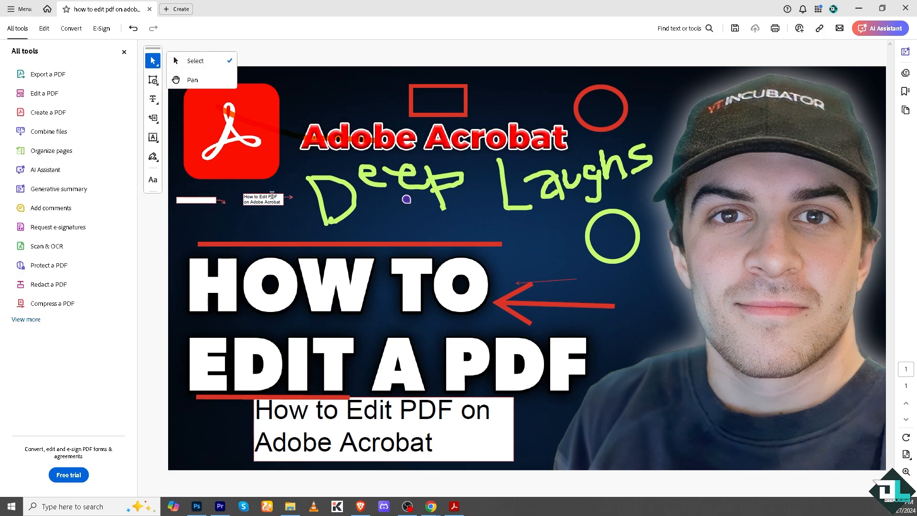
left_click(179, 162)
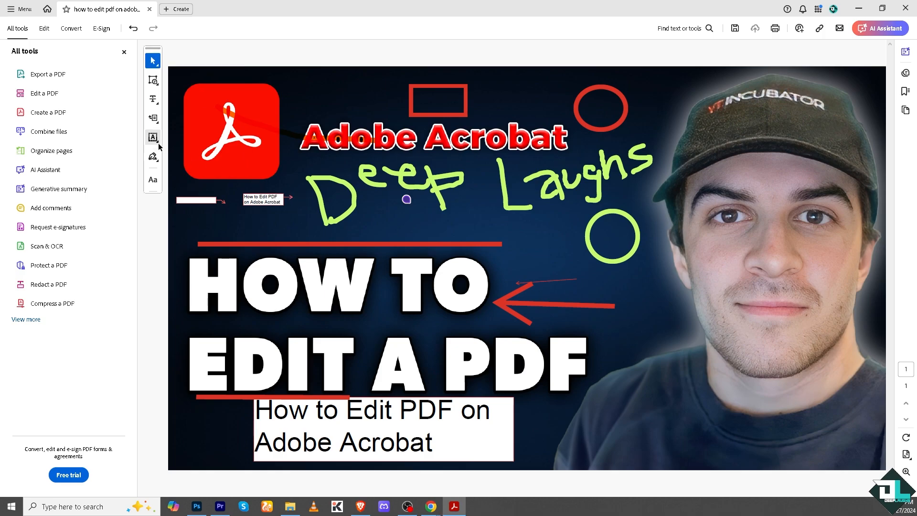
- Place a row of nine orange dot marks just above the red line over HOW TO
left_click(158, 141)
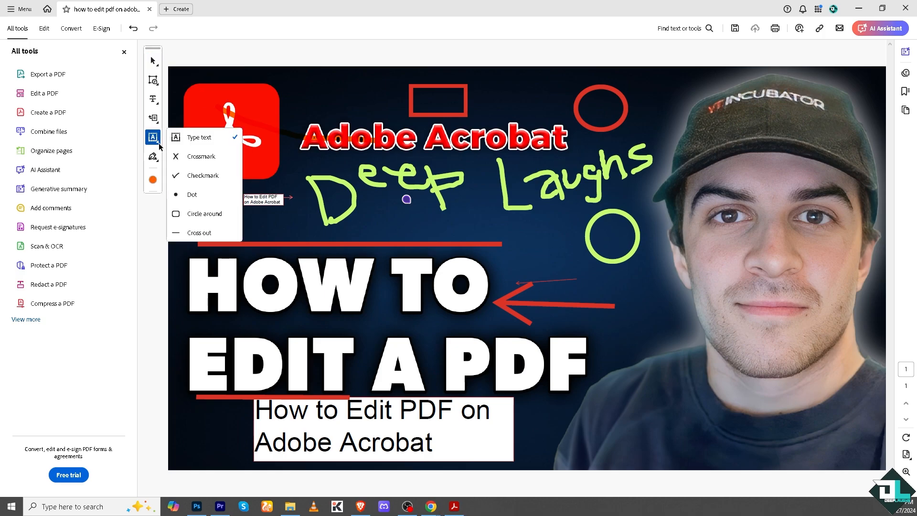
left_click(199, 194)
left_click(238, 230)
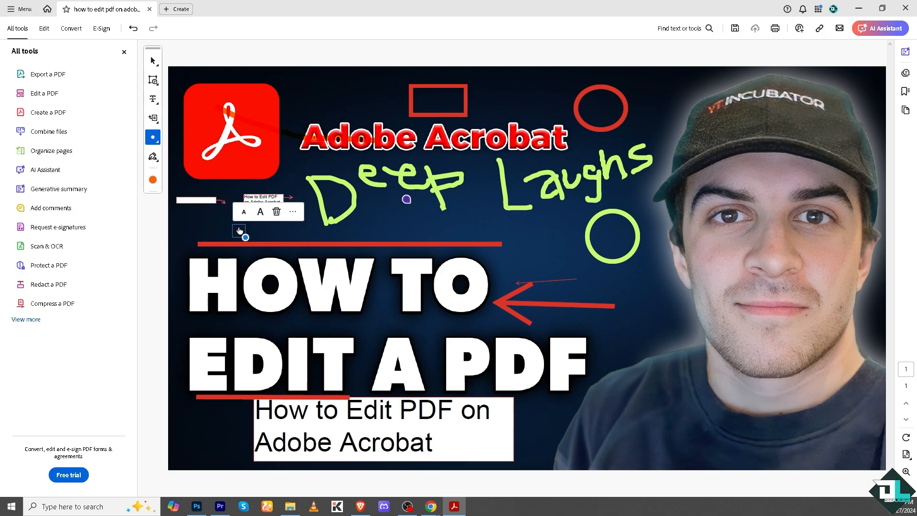
left_click(279, 233)
left_click(311, 236)
left_click(343, 233)
left_click(390, 231)
left_click(421, 230)
left_click(458, 229)
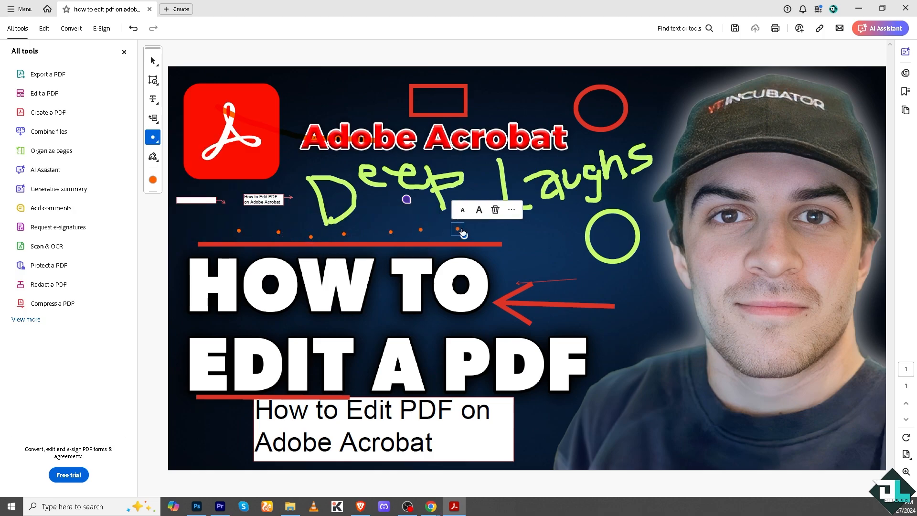
left_click(494, 228)
left_click(521, 229)
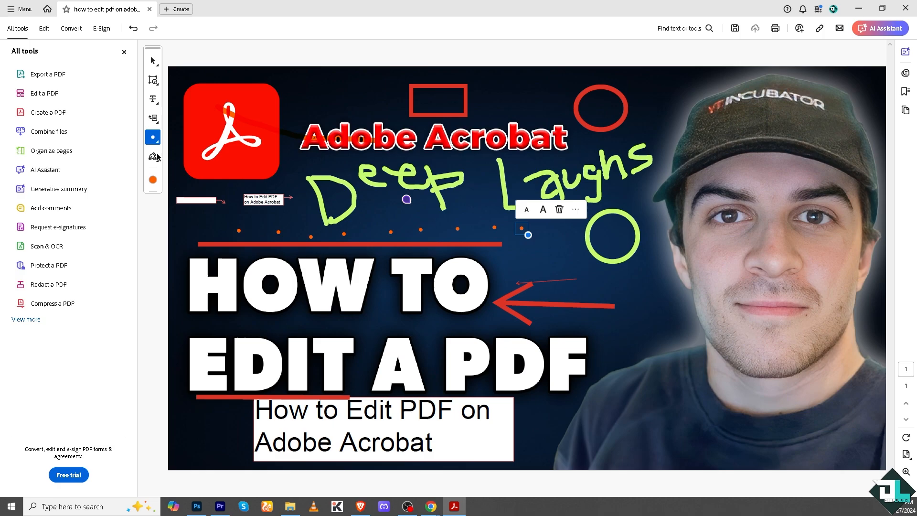
- Add two orange circle-around marks, one below the start of EDIT and one at the upper left of HOW TO
left_click(153, 137)
left_click(208, 214)
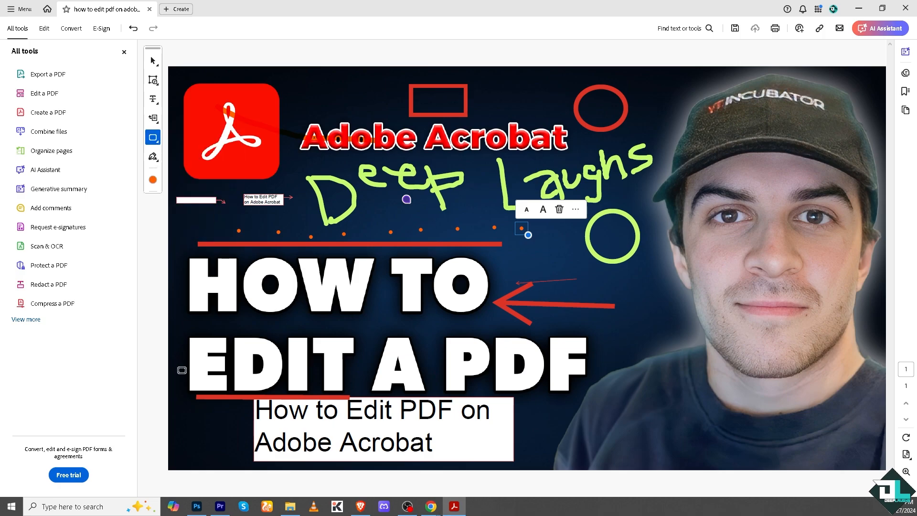
left_click(189, 419)
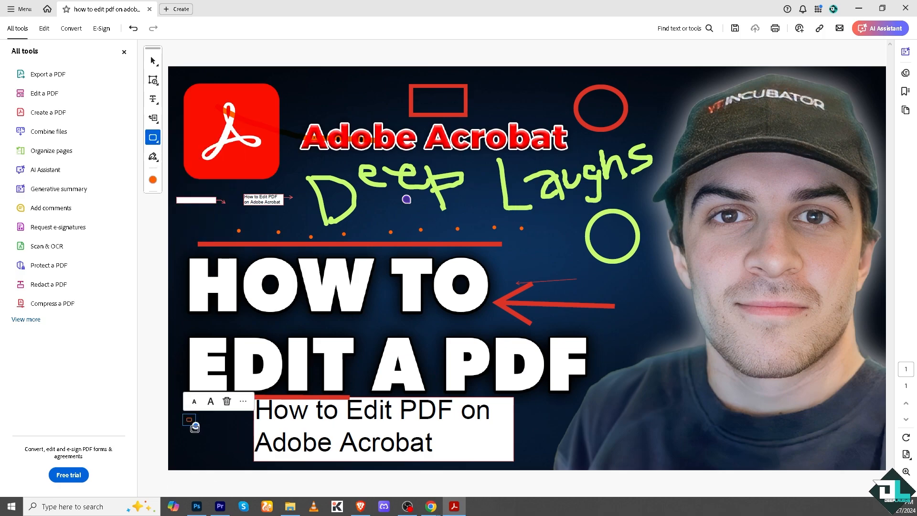
left_click(184, 255)
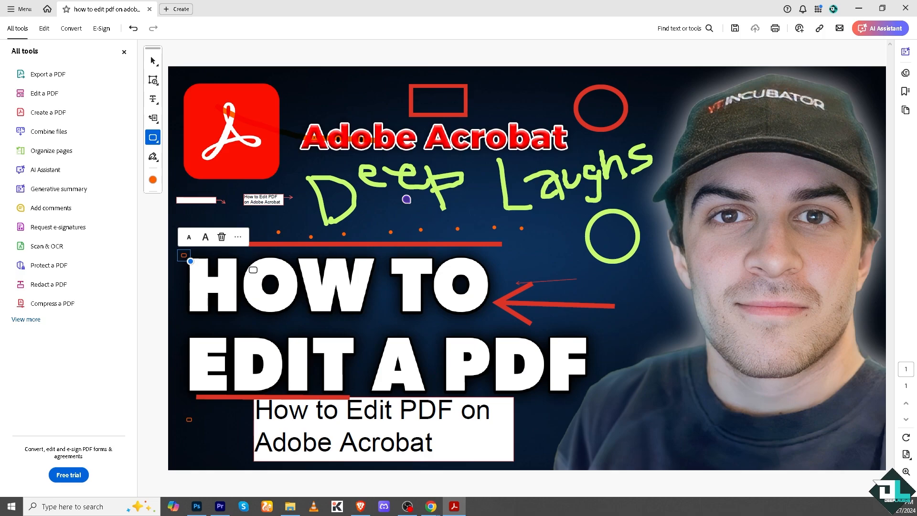
- Enlarge and reposition the upper circle-around mark until it encloses the words HOW TO and the red line above them
left_click_drag(191, 261, 551, 330)
left_click_drag(355, 280, 360, 280)
left_click_drag(428, 304, 557, 344)
left_click_drag(359, 281, 365, 286)
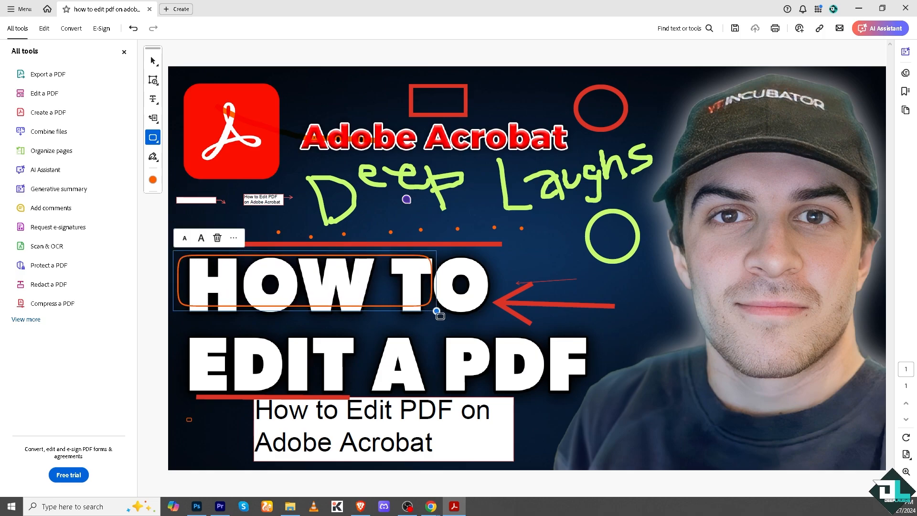
left_click_drag(437, 310, 443, 315)
left_click_drag(382, 295, 377, 289)
left_click_drag(449, 313, 557, 352)
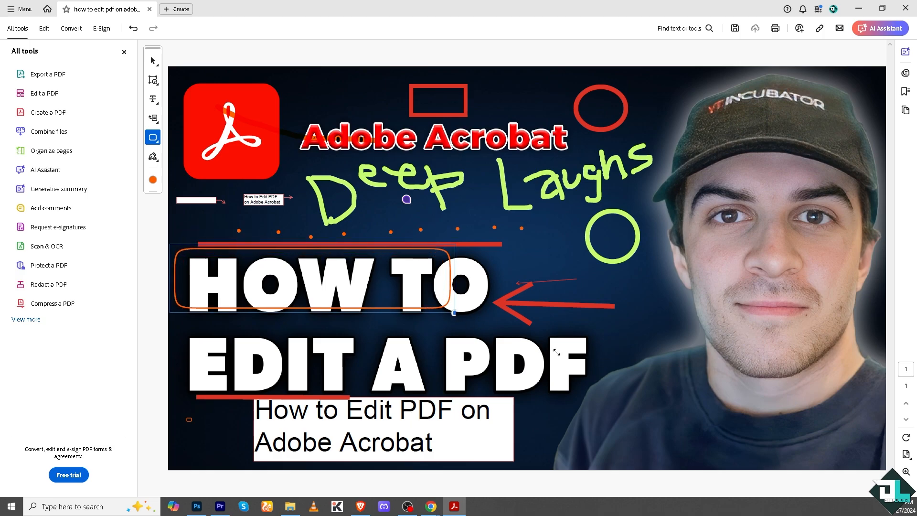
mouse_move(371, 289)
left_mouse_down()
mouse_move(401, 287)
mouse_move(386, 279)
left_mouse_up()
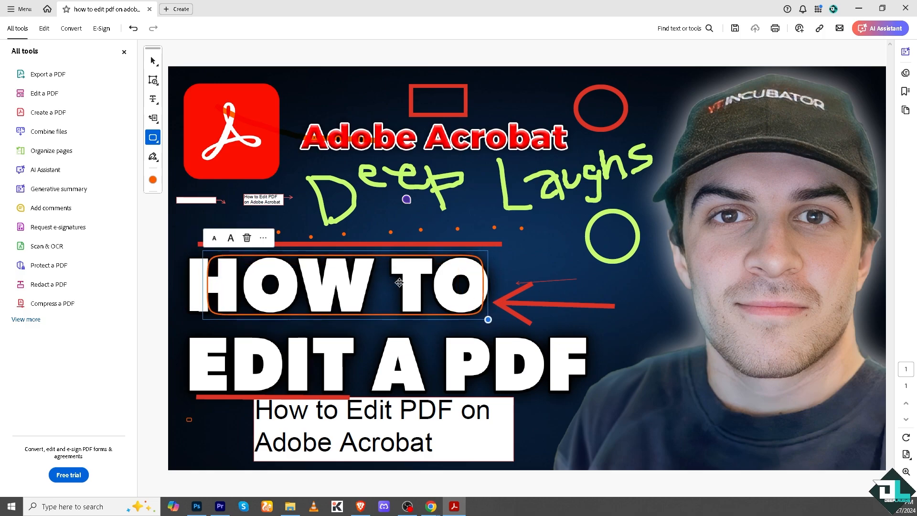
left_click_drag(489, 320, 557, 368)
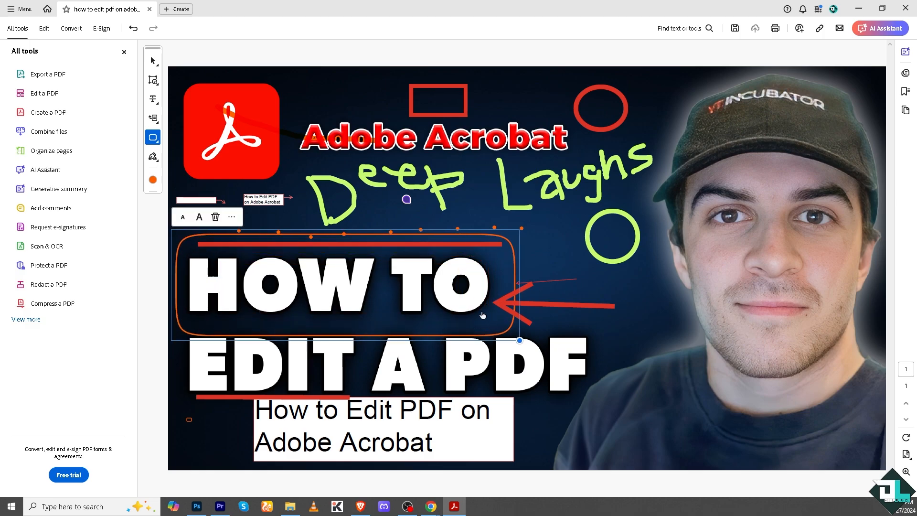
left_click_drag(483, 315, 475, 310)
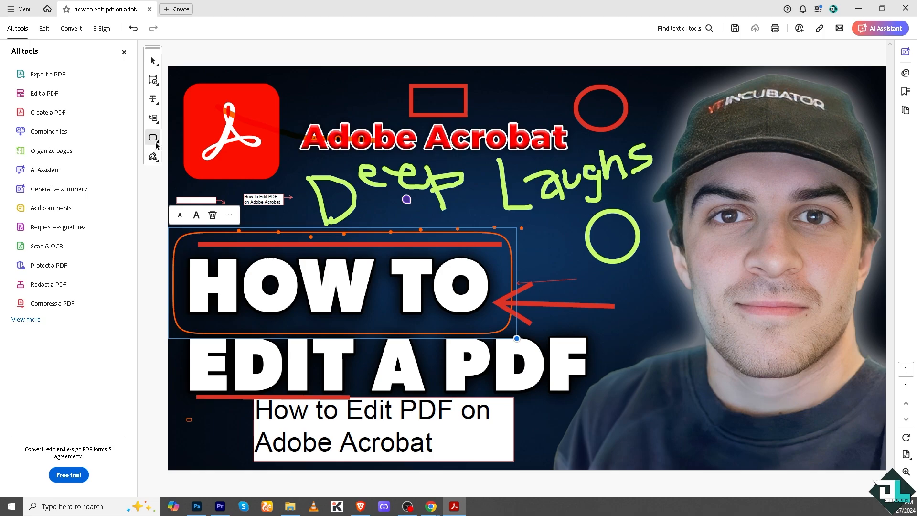
- Place five orange cross-out marks around the red arrows, between HOW TO and the man's portrait
left_click(154, 138)
left_click(201, 233)
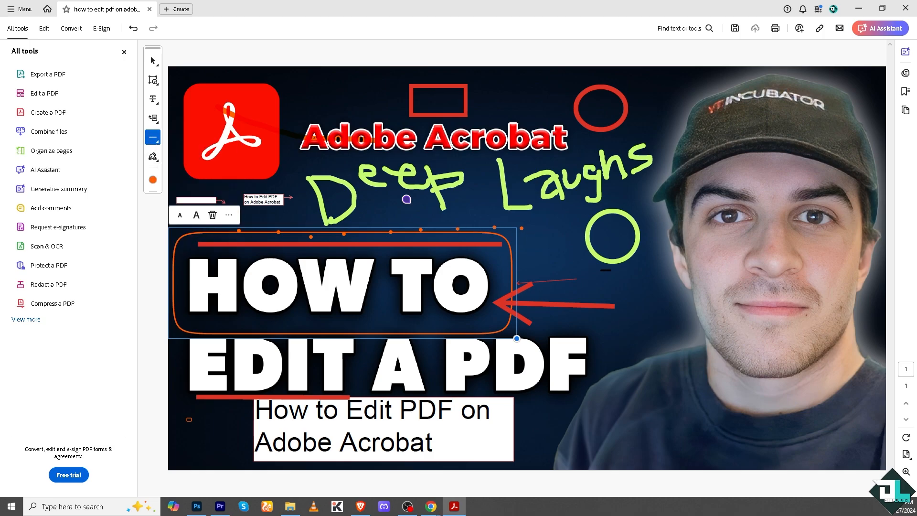
left_click(636, 285)
left_click(580, 262)
left_click(553, 247)
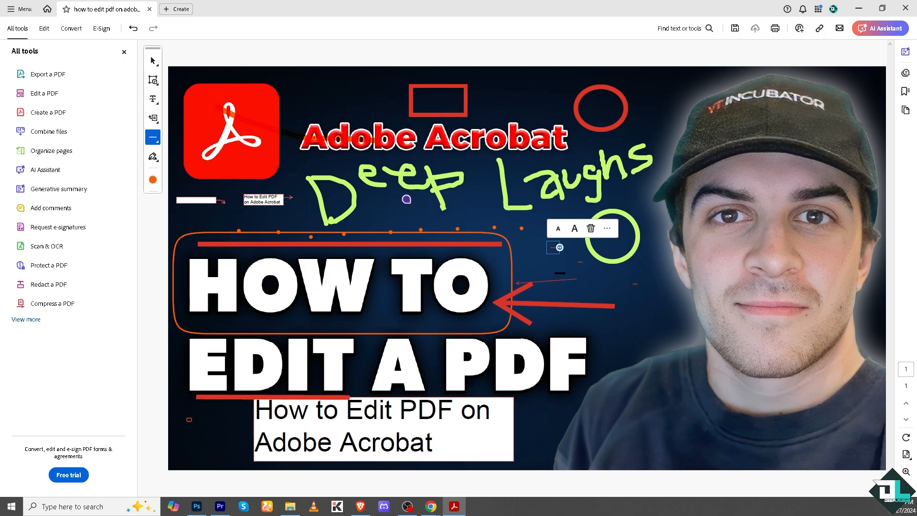
left_click(592, 285)
left_click(616, 327)
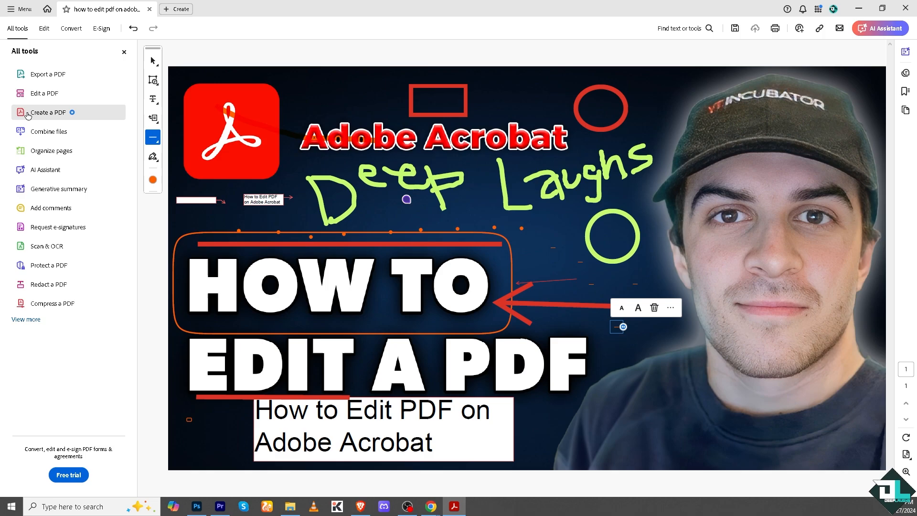
- Examine the upgrade information for Compress a PDF and Redact a PDF, and briefly open Protect a PDF
left_click(54, 308)
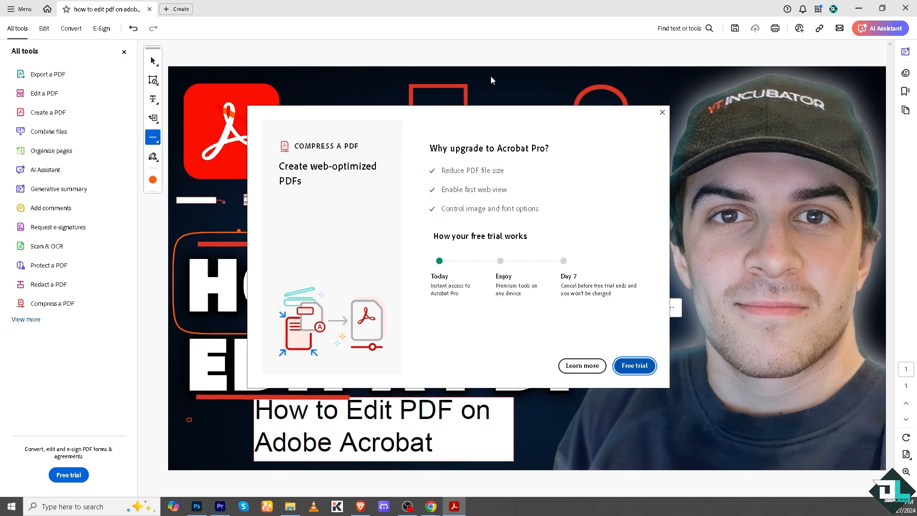
left_click(662, 112)
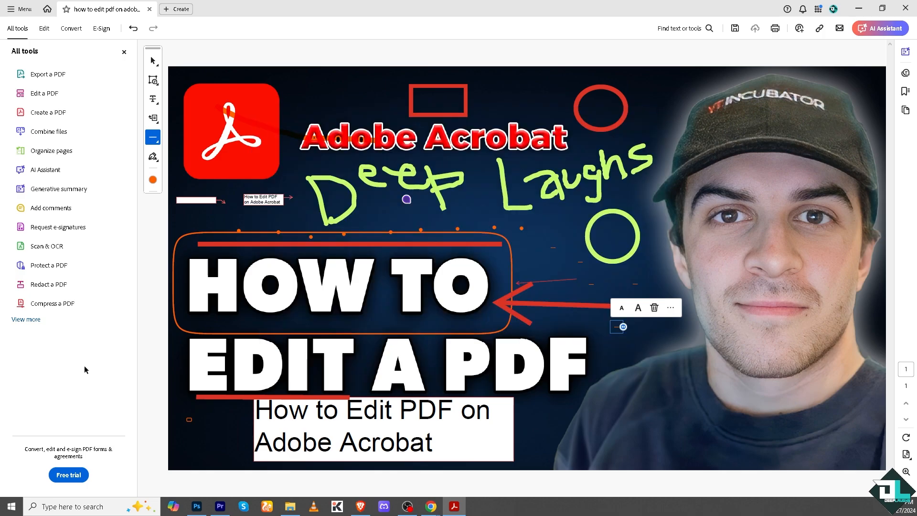
left_click(60, 287)
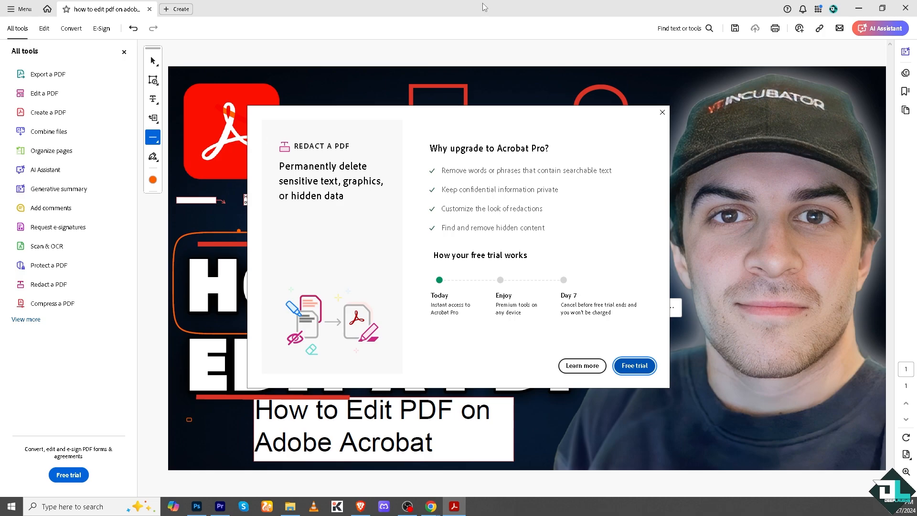
left_click(662, 112)
left_click(73, 265)
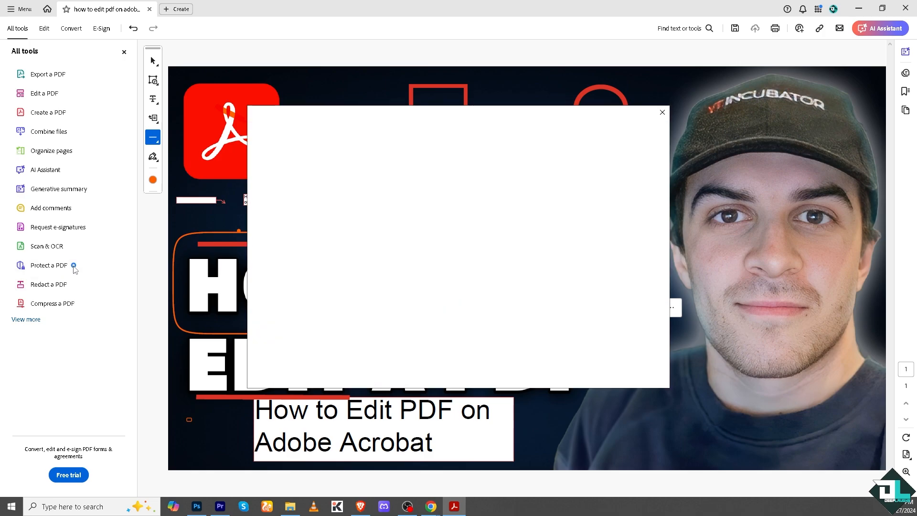
left_click(662, 116)
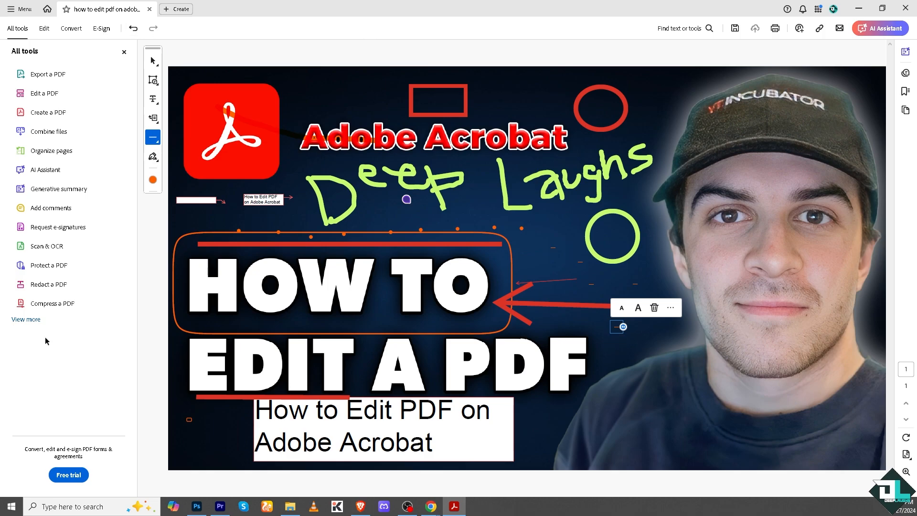
- Open Fill & Sign, place the saved full signature on the page and move it into the blank space after Acrobat in the large text box
left_click(33, 320)
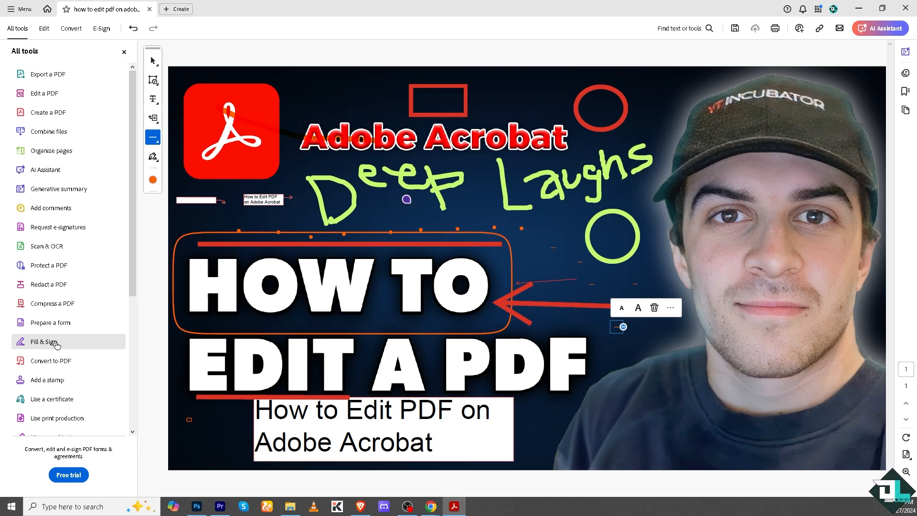
left_click(58, 342)
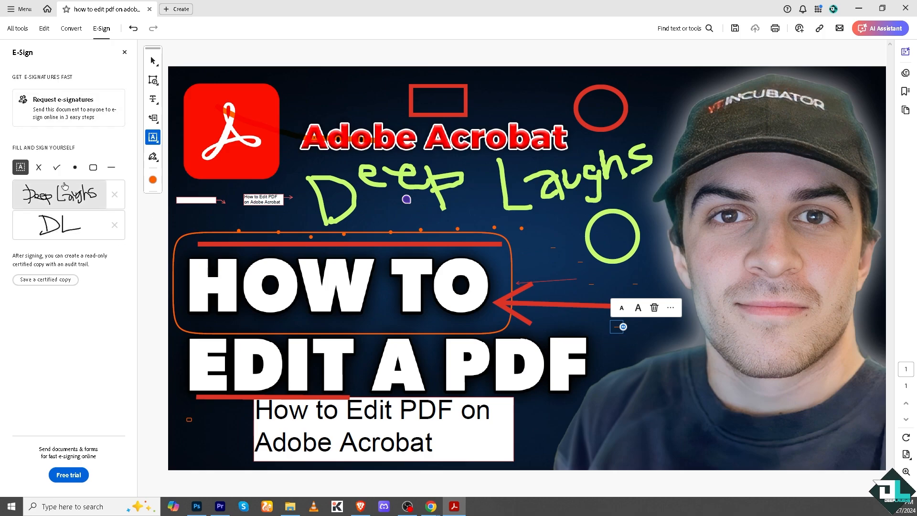
left_click(60, 168)
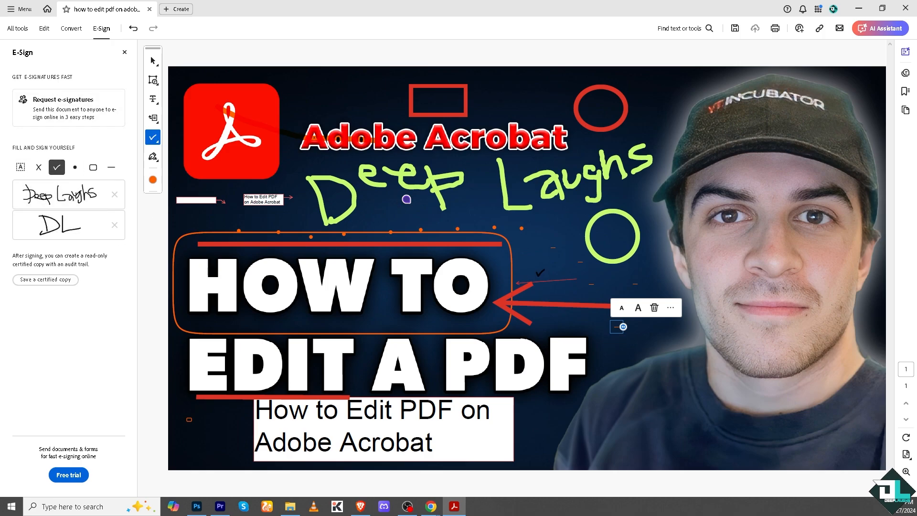
left_click(88, 199)
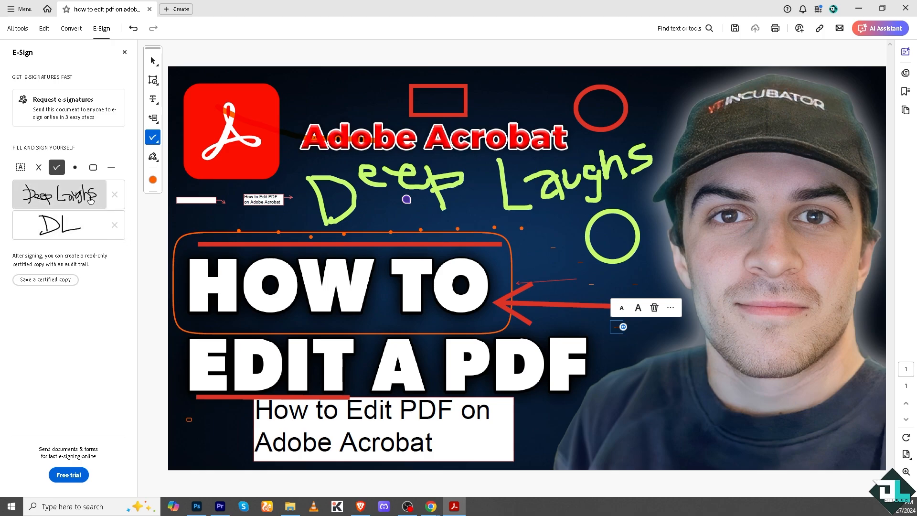
left_click(561, 270)
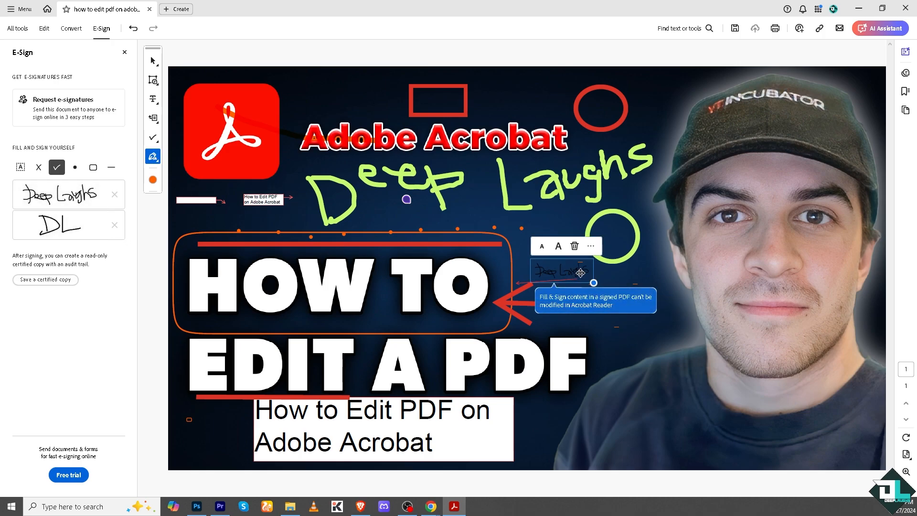
mouse_move(569, 272)
left_mouse_down()
mouse_move(491, 299)
mouse_move(461, 413)
mouse_move(477, 448)
mouse_move(472, 440)
mouse_move(482, 442)
left_mouse_up()
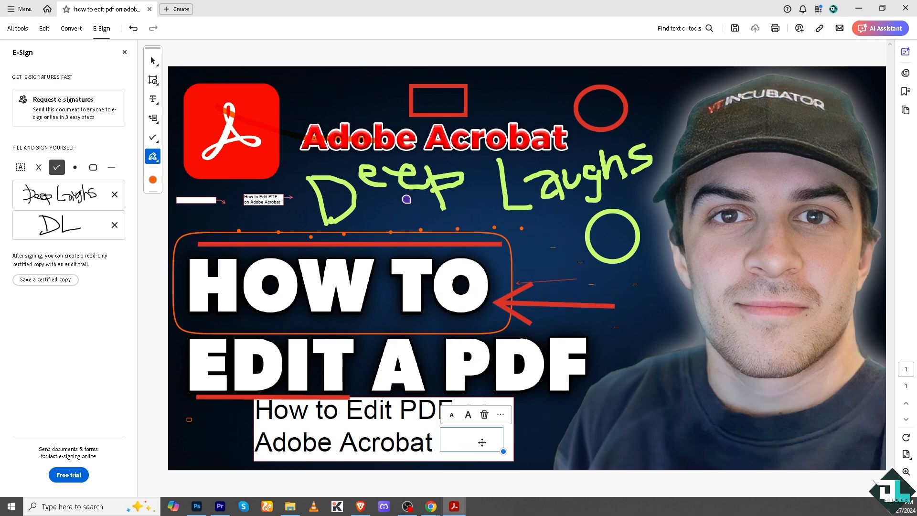
- Place a checkmark on the large white text box, between its two lines of text
left_click(67, 228)
left_click(56, 167)
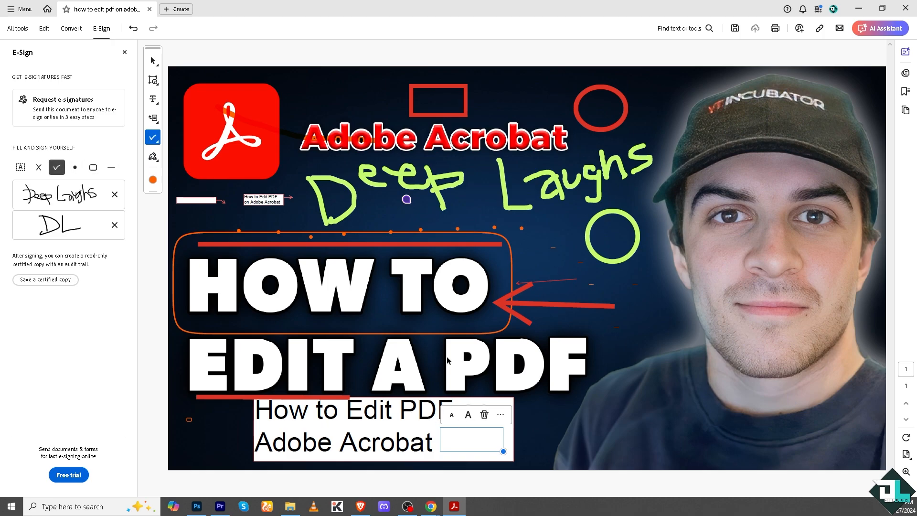
left_click(407, 432)
left_click(414, 427)
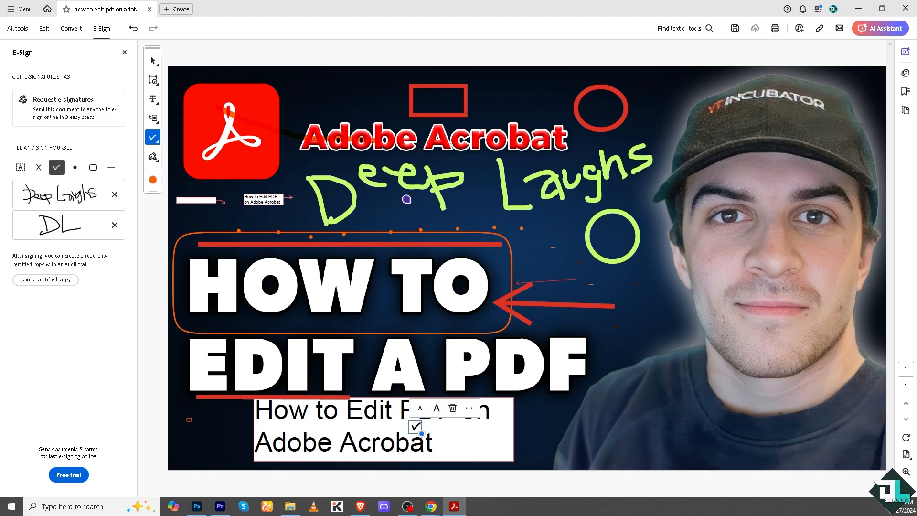
- Try to place the saved full signature again after Acrobat in the large text box
left_click(61, 193)
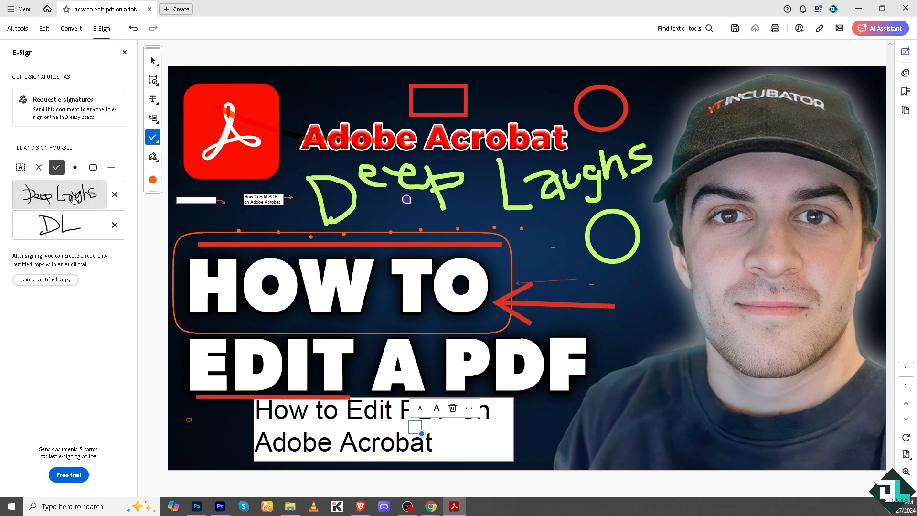
left_click(470, 447)
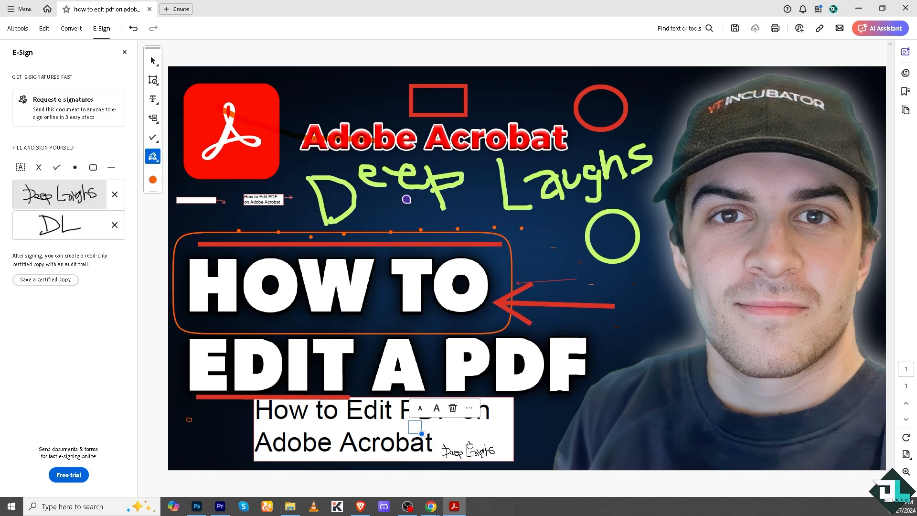
left_click(472, 440)
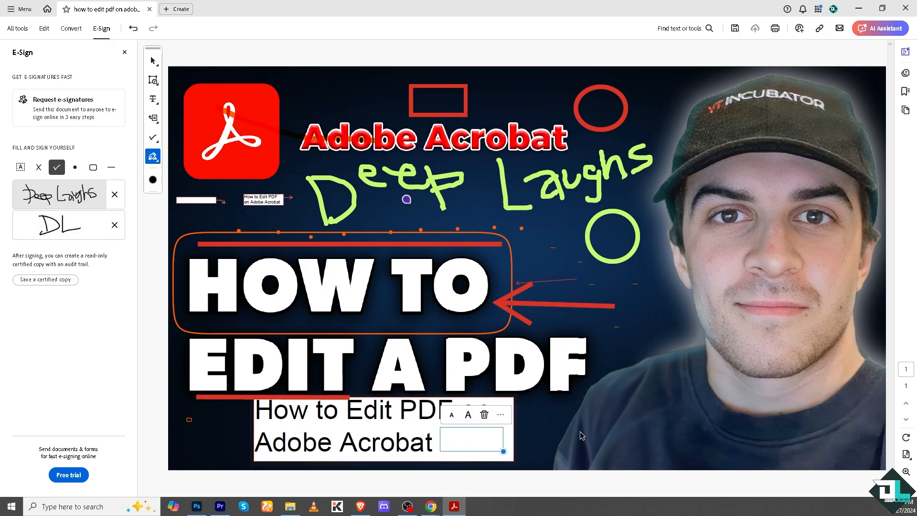
left_click(626, 303)
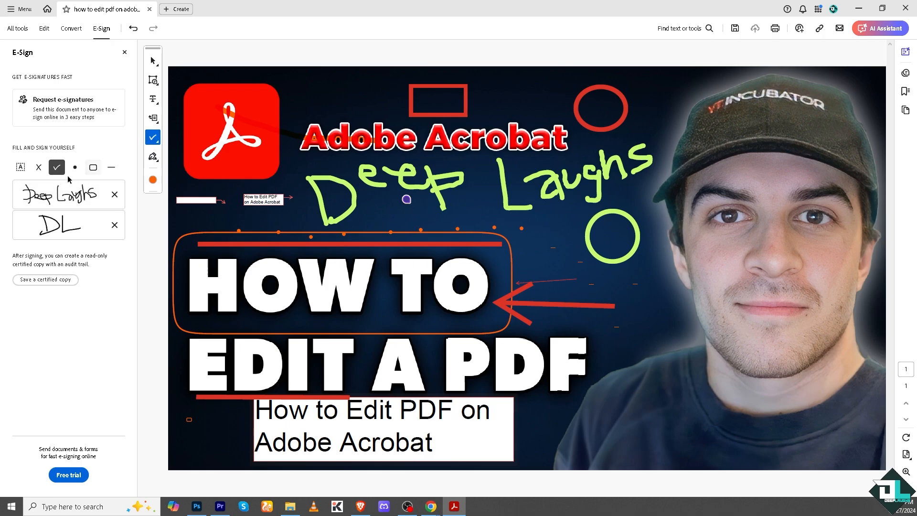
- Add two orange checkmarks between the HOW TO outline and the light green circle
left_click(59, 196)
left_click(321, 289)
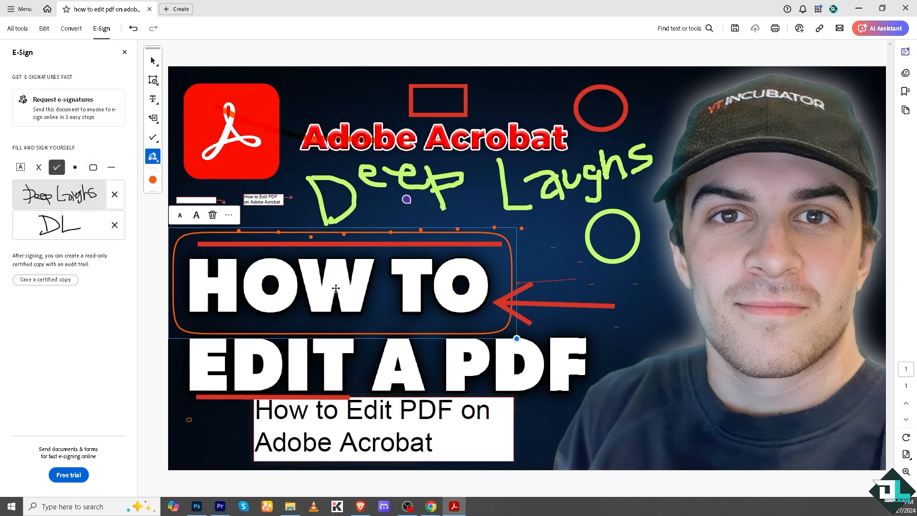
left_click(567, 264)
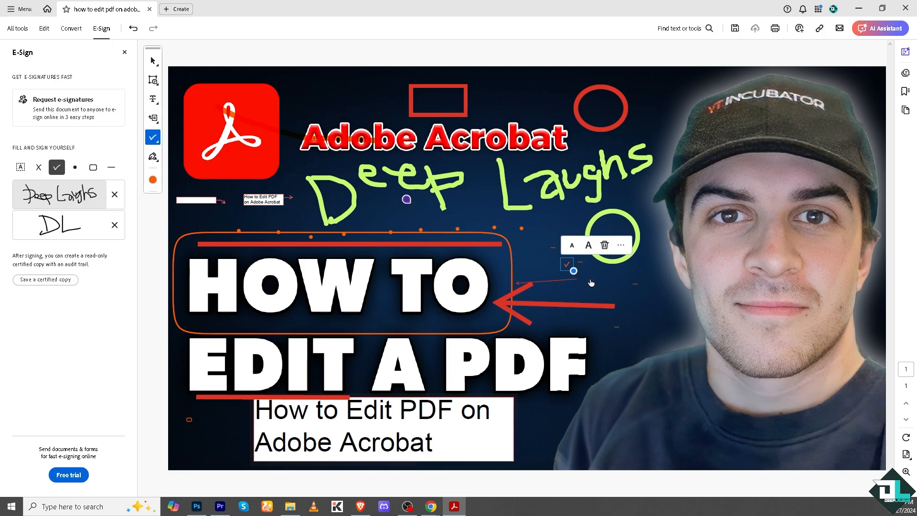
left_click(553, 222)
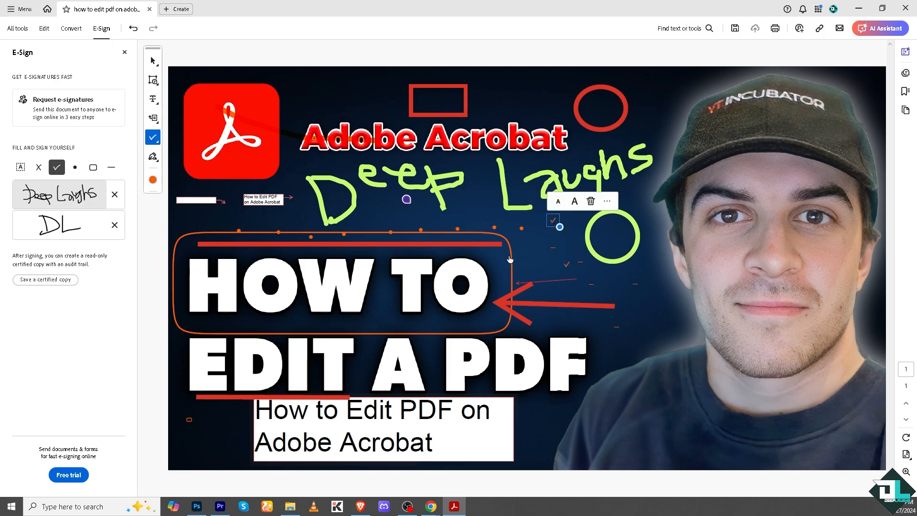
- Place the saved full signature on the page and move it onto the word EDIT, over the letters D and I
left_click(59, 195)
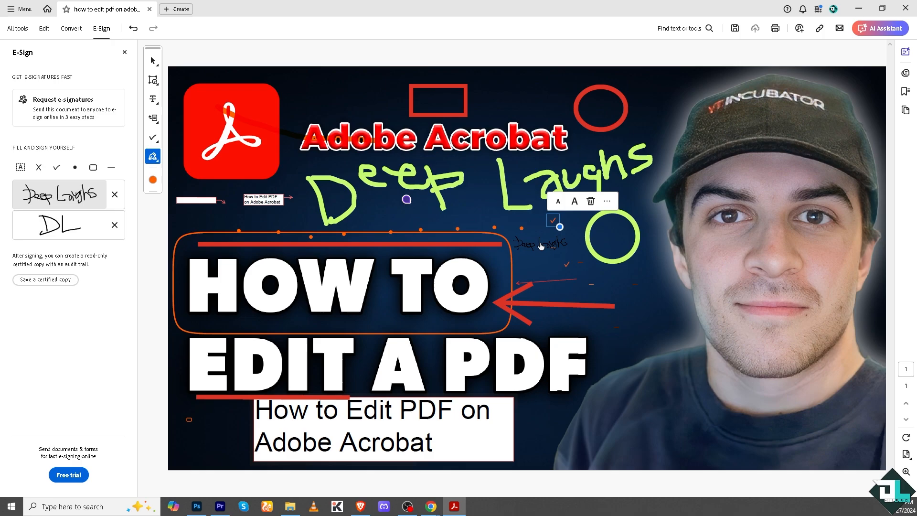
left_click(540, 246)
mouse_move(540, 245)
left_mouse_down()
mouse_move(431, 274)
mouse_move(337, 270)
mouse_move(241, 299)
mouse_move(217, 353)
mouse_move(420, 460)
mouse_move(265, 358)
left_mouse_up()
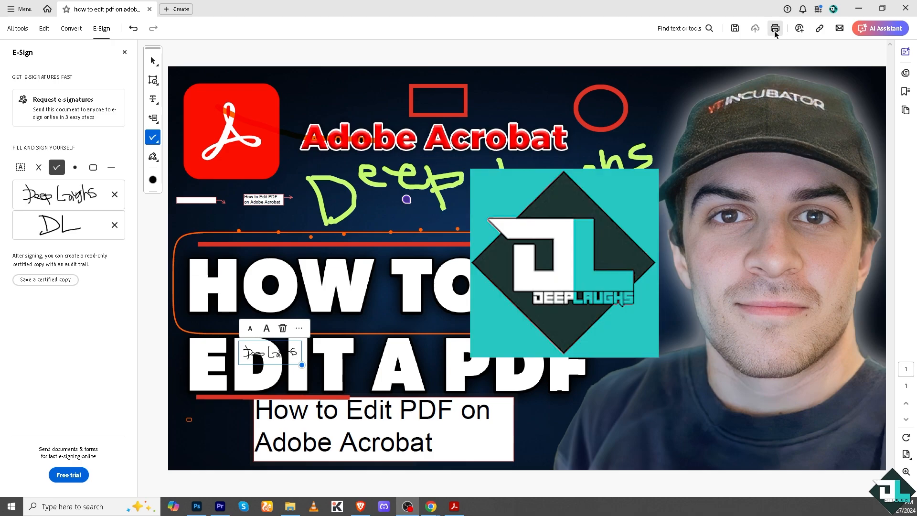
- Review the save destinations for the edited PDF, including Adobe cloud storage and third-party file storage, then close without saving
left_click(735, 29)
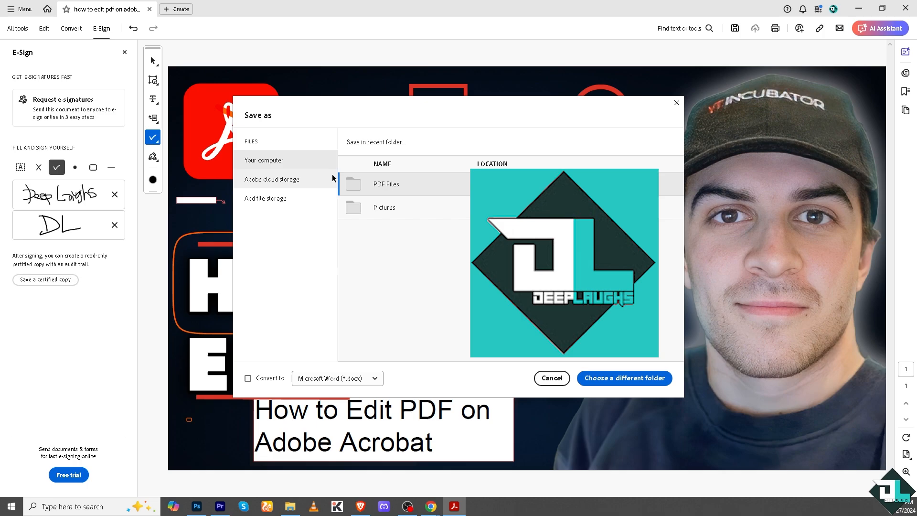
left_click(294, 179)
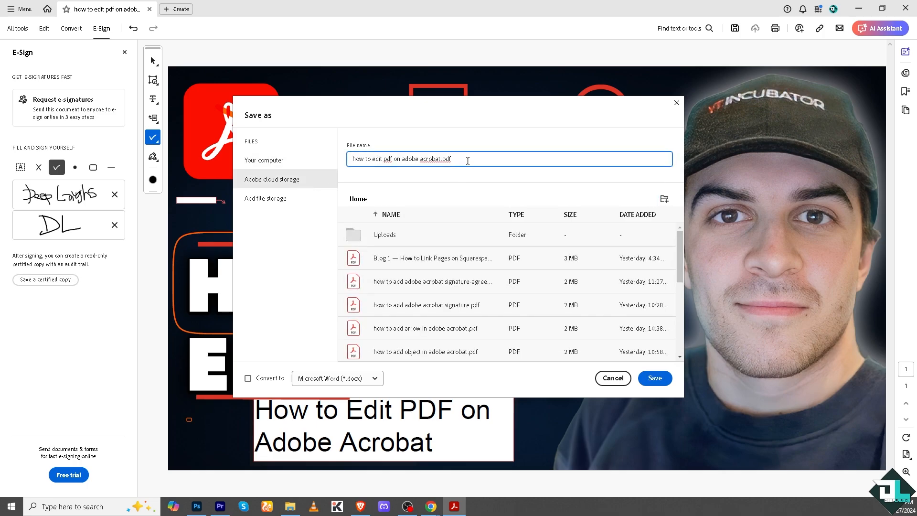
left_click(278, 199)
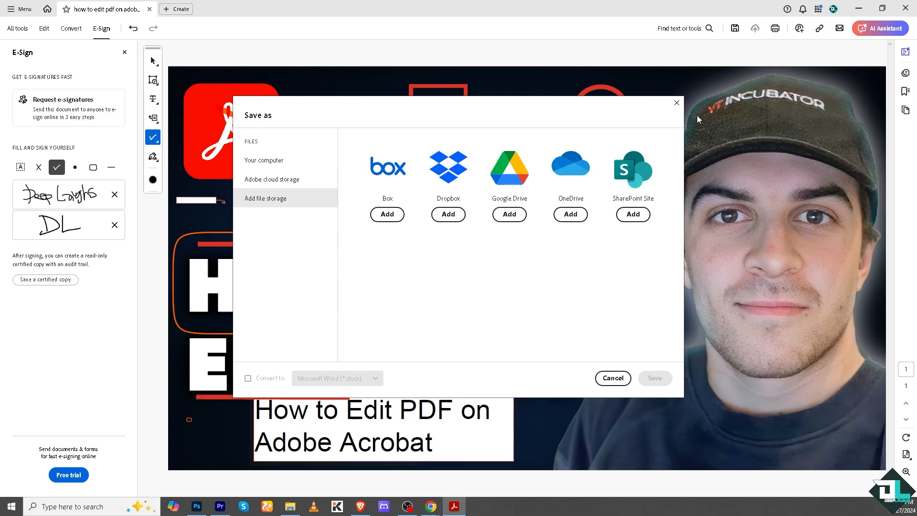
left_click(677, 103)
- Examine the Save as folders on the computer, close without saving, and look over the available file commands
left_click(22, 9)
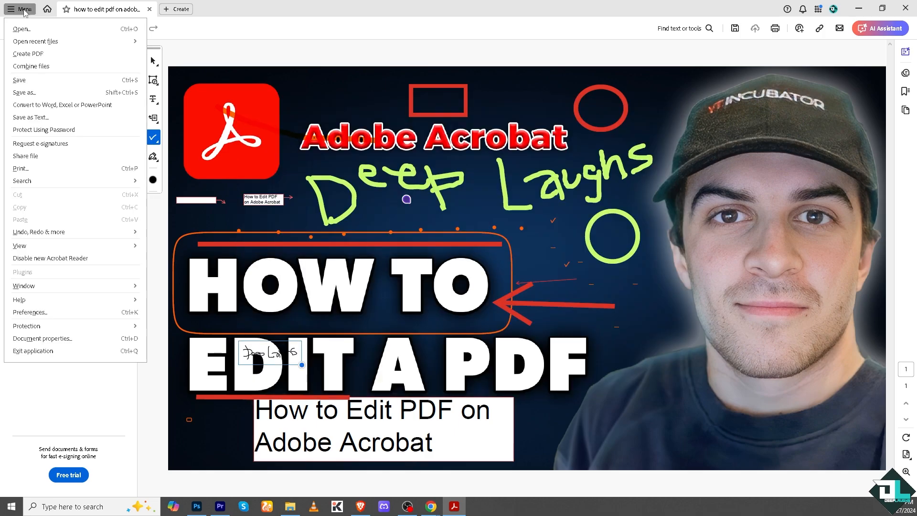
left_click(60, 98)
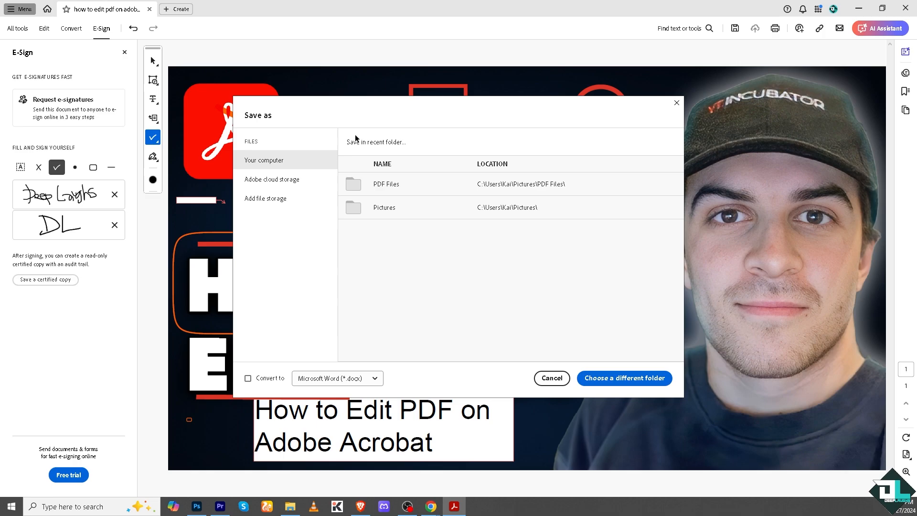
left_click(676, 103)
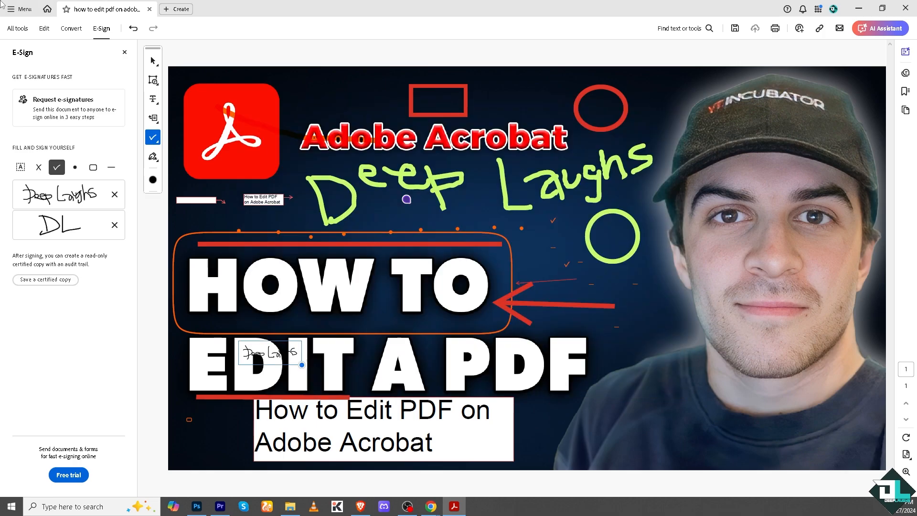
left_click(26, 9)
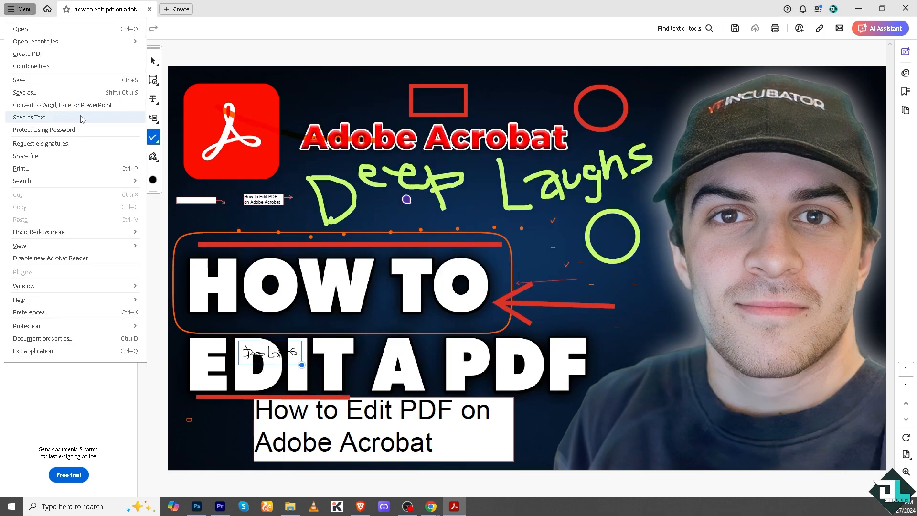